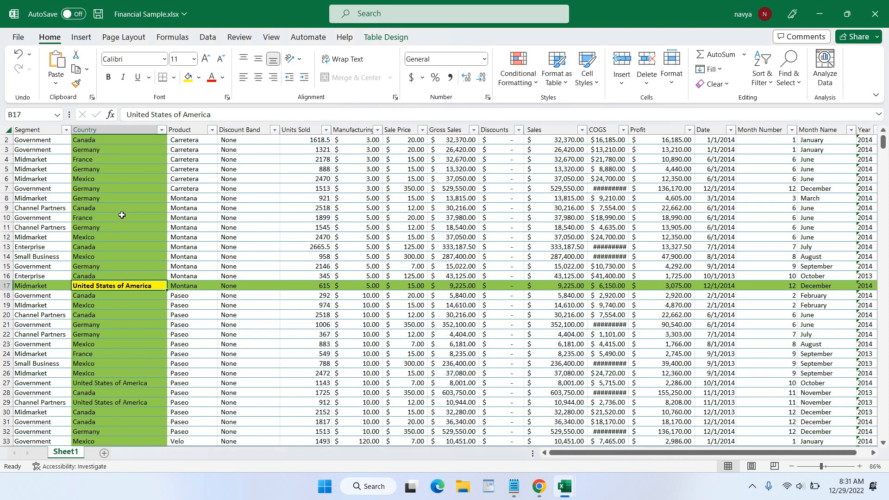
- Select Country cells B10, B13, B18, B20, B23 and B26 to watch the row highlight move
left_click(119, 217)
left_click(122, 247)
left_click(118, 274)
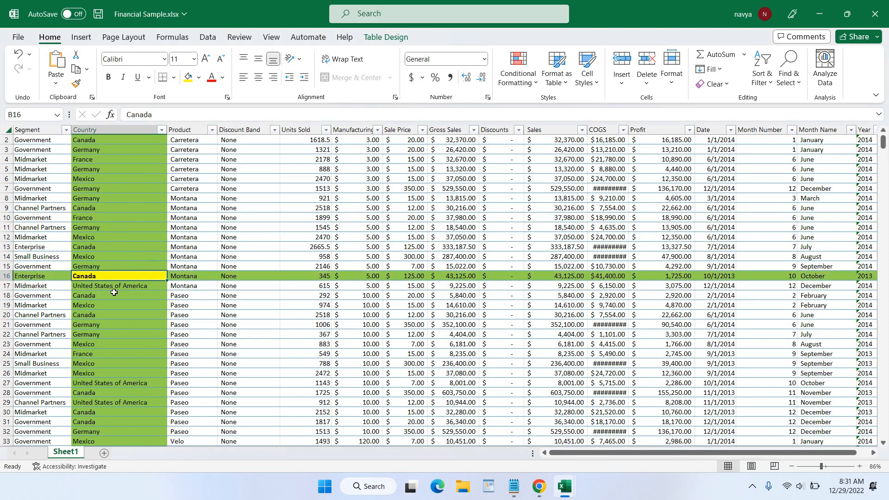
left_click(114, 295)
left_click(115, 221)
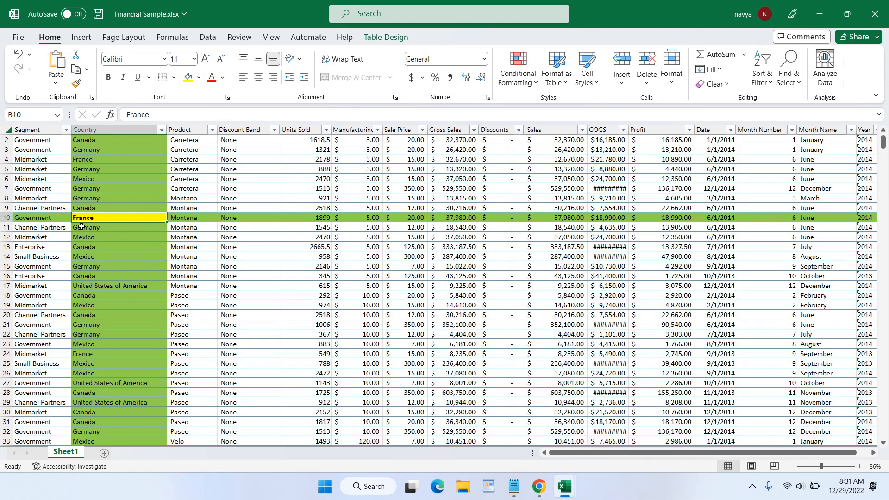
left_click(84, 247)
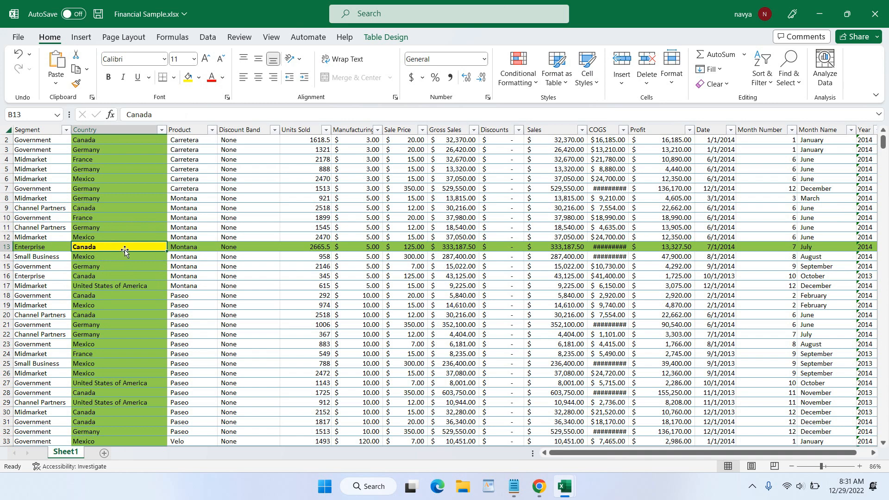
left_click(93, 256)
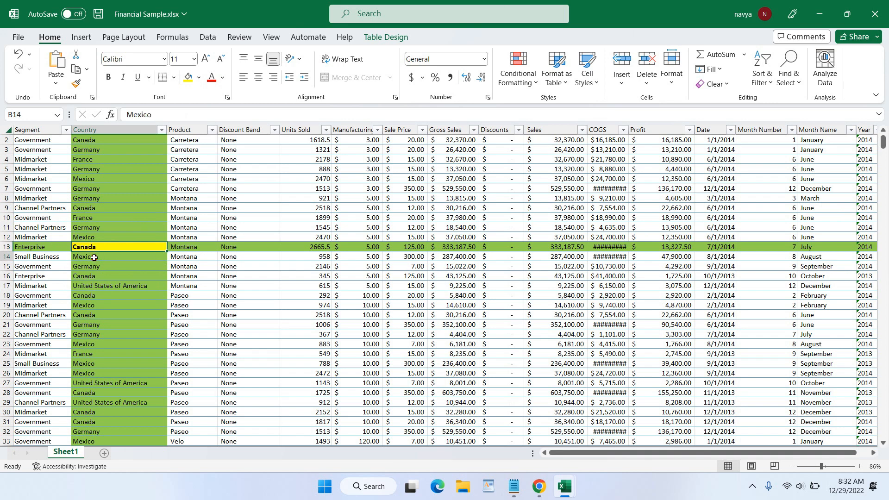
left_click(100, 296)
left_click(103, 315)
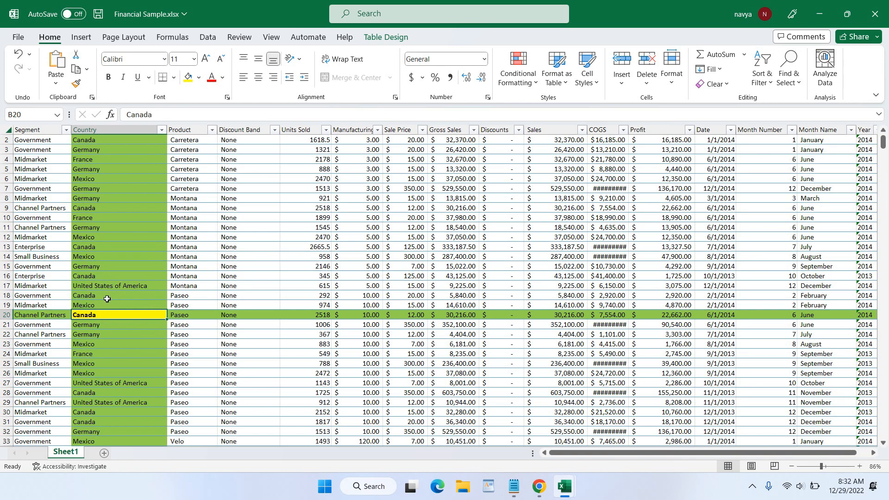
left_click(114, 216)
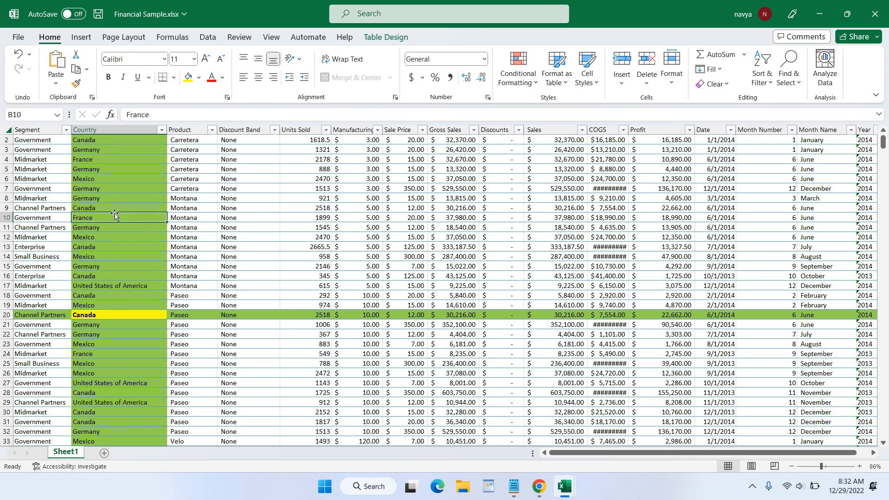
left_click(107, 244)
left_click(107, 285)
left_click(108, 322)
left_click(106, 346)
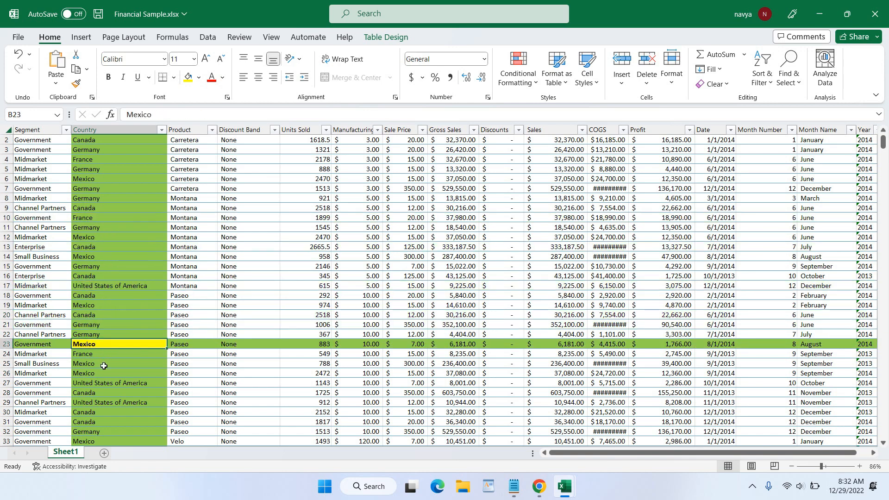
left_click(106, 374)
left_click(107, 298)
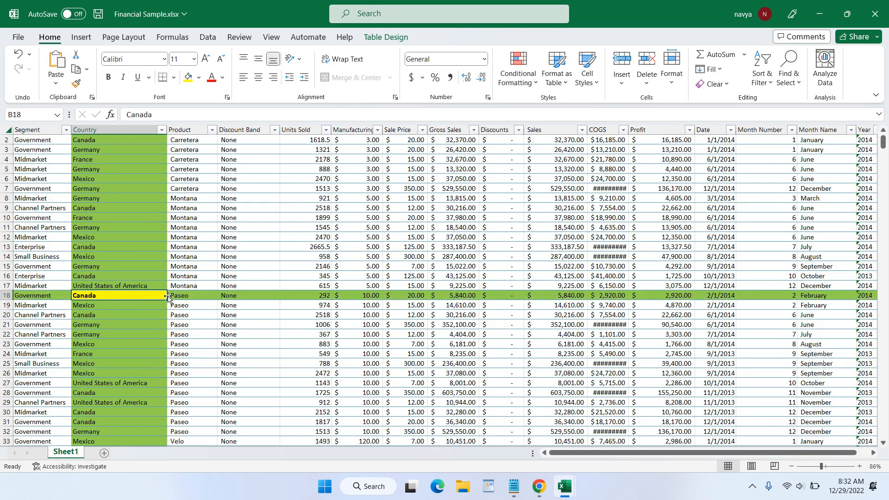
- Close the workbook, saving it as the macro-free Financial Sample (2).xlsx
left_click(879, 12)
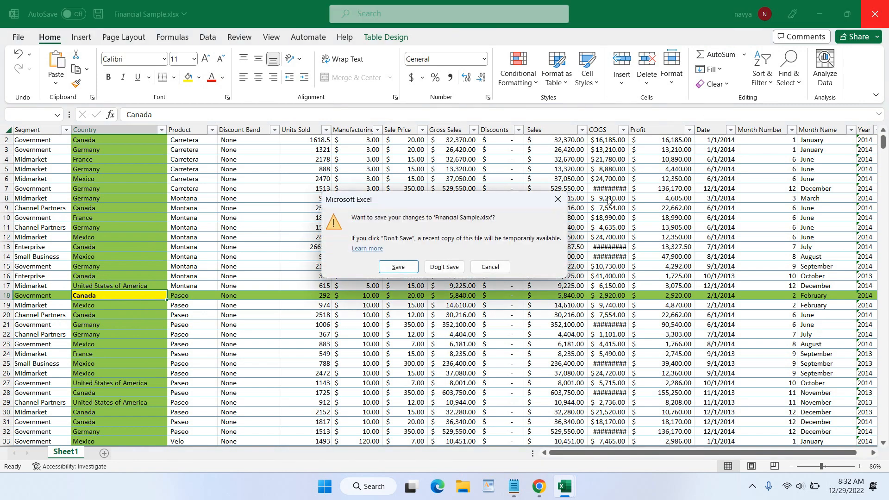
left_click(400, 267)
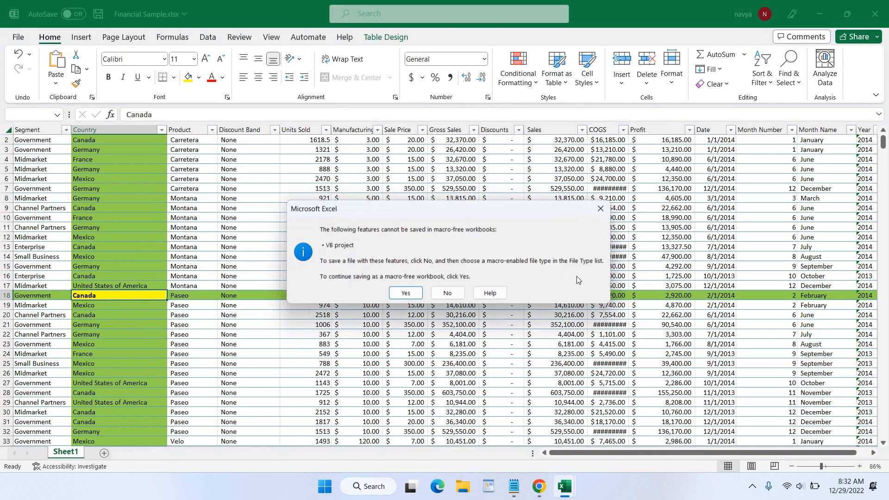
left_click(405, 293)
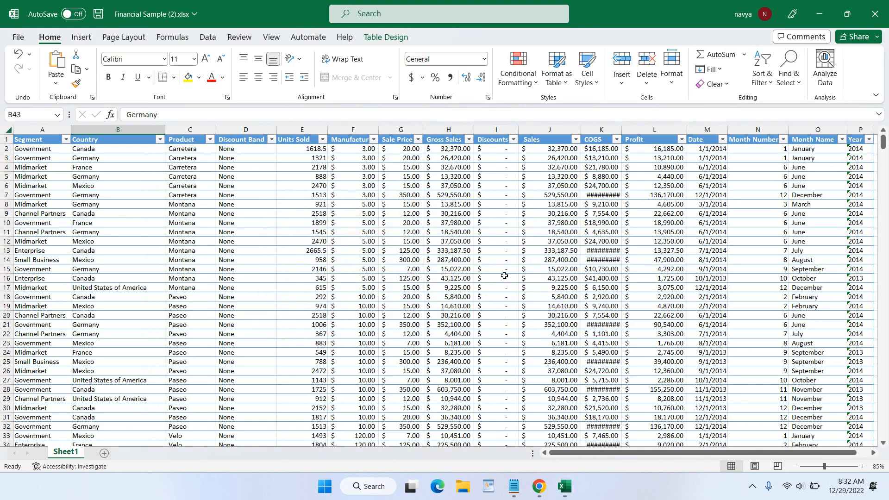
- Select cells B10, B17, B11, B29, B36, B8 and B16 to confirm no highlighting appears
scroll(313, 205, "down", 5)
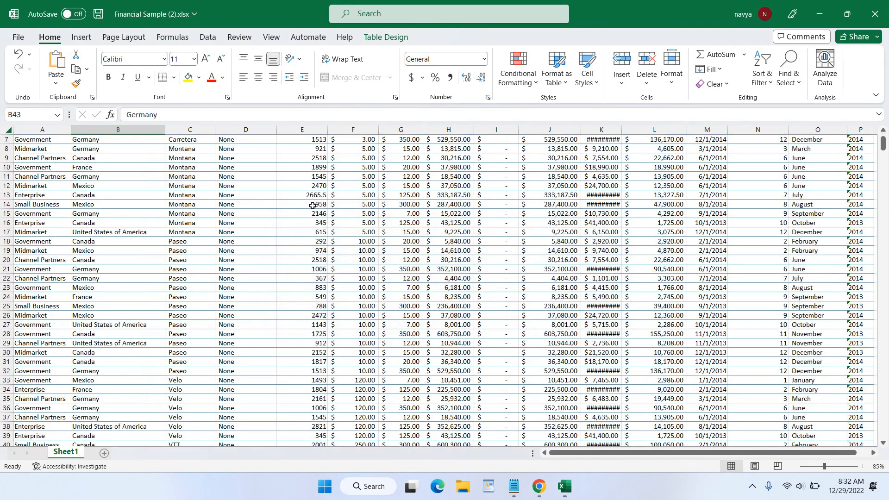
scroll(313, 205, "up", 5)
left_click(96, 221)
left_click(76, 287)
left_click(92, 354)
left_click(115, 230)
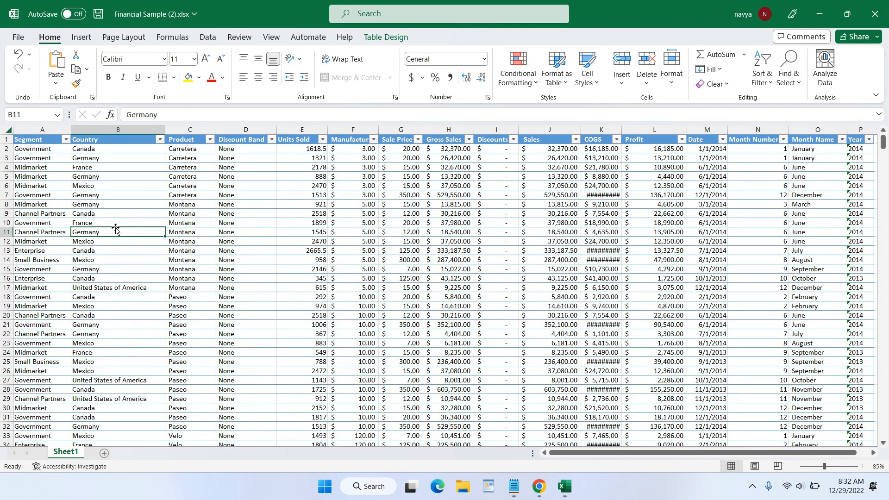
scroll(99, 188, "down", 4)
left_click(93, 287)
left_click(91, 354)
scroll(95, 345, "up", 4)
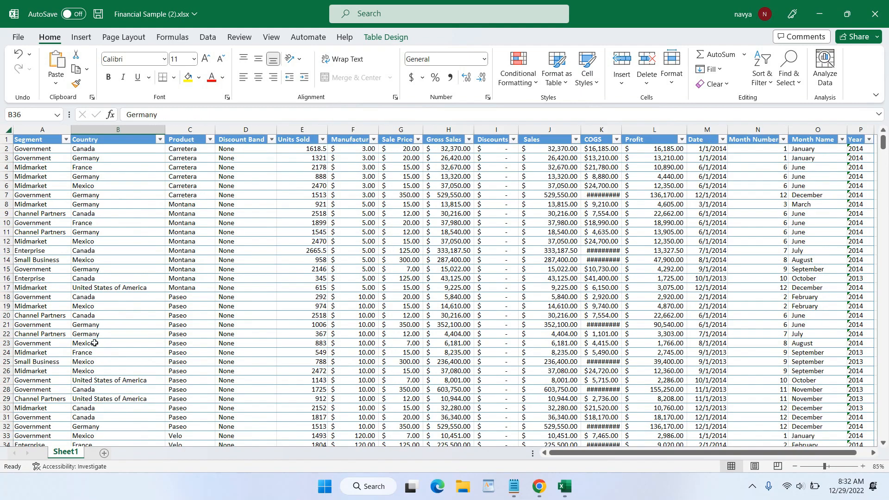
left_click(88, 205)
left_click(92, 278)
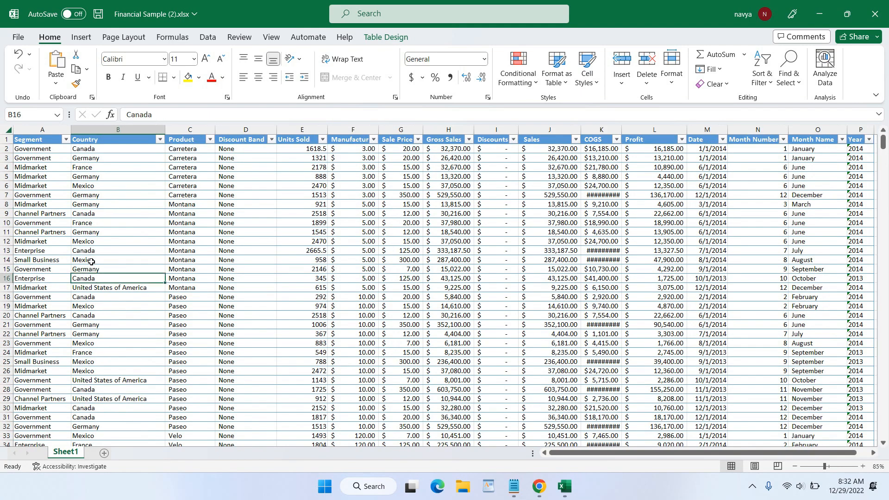
- Select the table's data range A2:P50, then bring up the Notepad notes with the OR formulas
left_click_drag(15, 149, 446, 420)
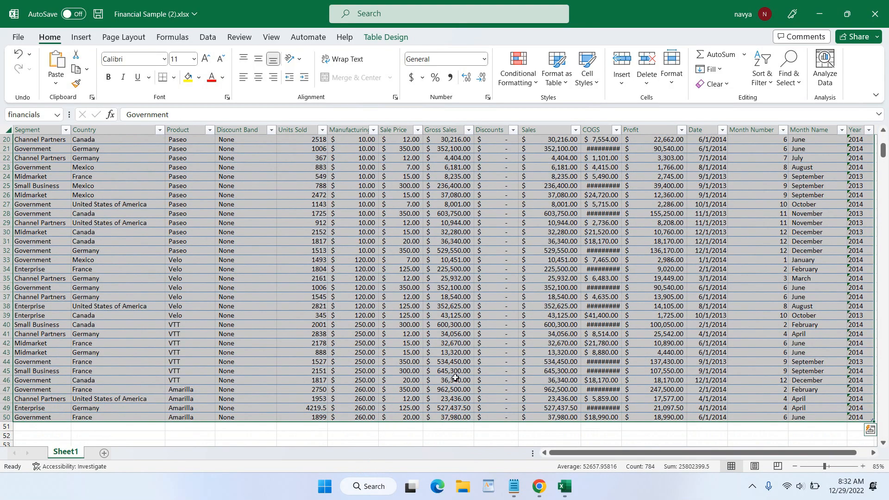
scroll(452, 373, "up", 6)
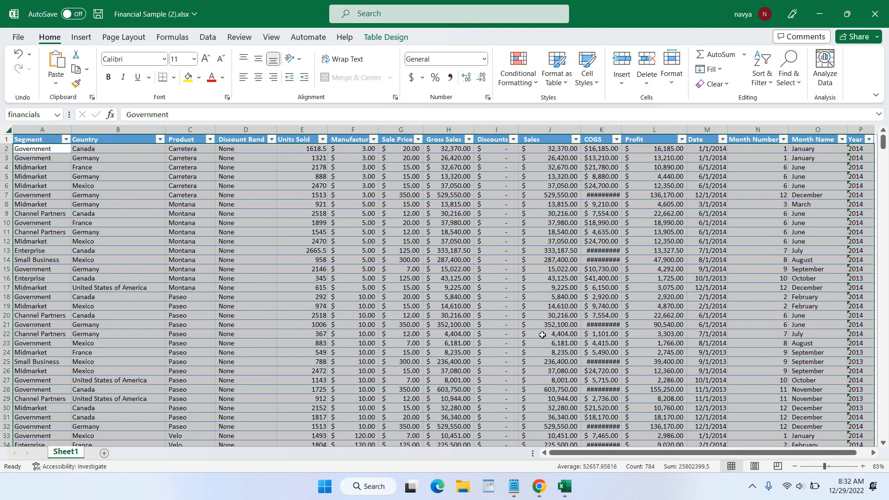
left_click(513, 487)
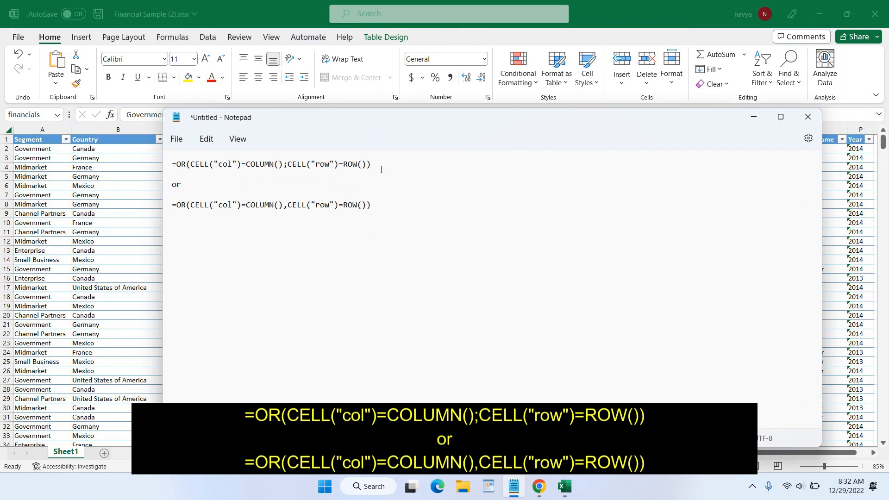
- Copy the comma-separated =OR(CELL("col")=COLUMN(),CELL("row")=ROW()) line from Notepad, then minimize Notepad
left_click_drag(357, 117, 374, 210)
left_click_drag(393, 259, 184, 264)
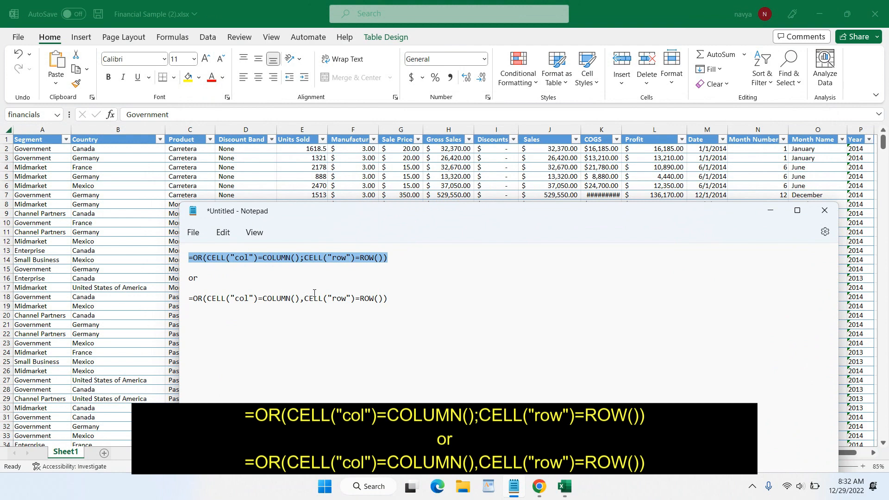
left_click(304, 259)
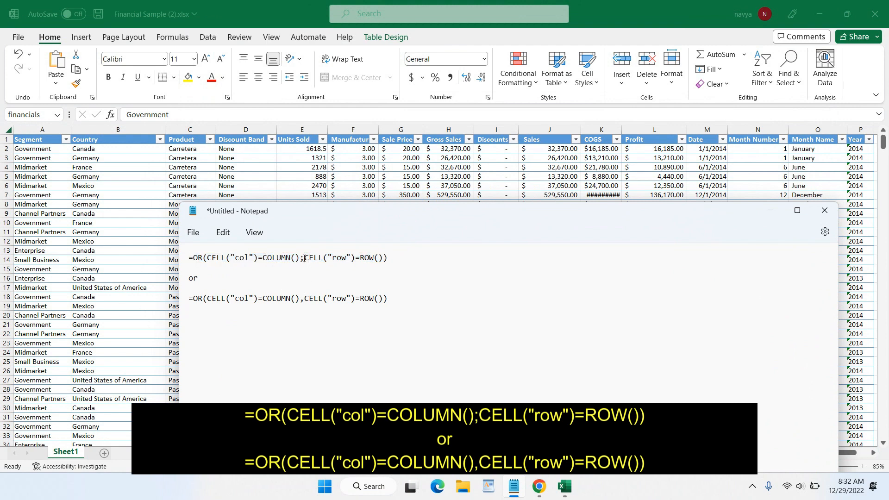
left_click_drag(303, 258, 298, 259)
left_click_drag(394, 304, 186, 306)
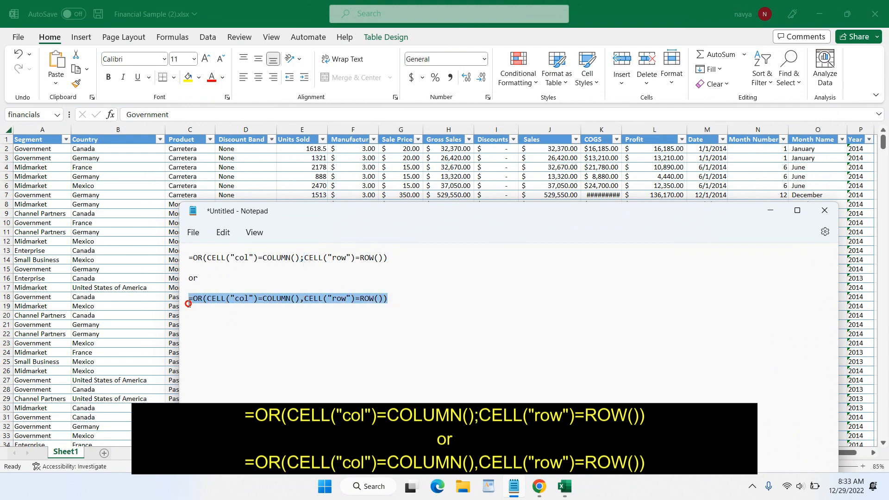
left_click(336, 256)
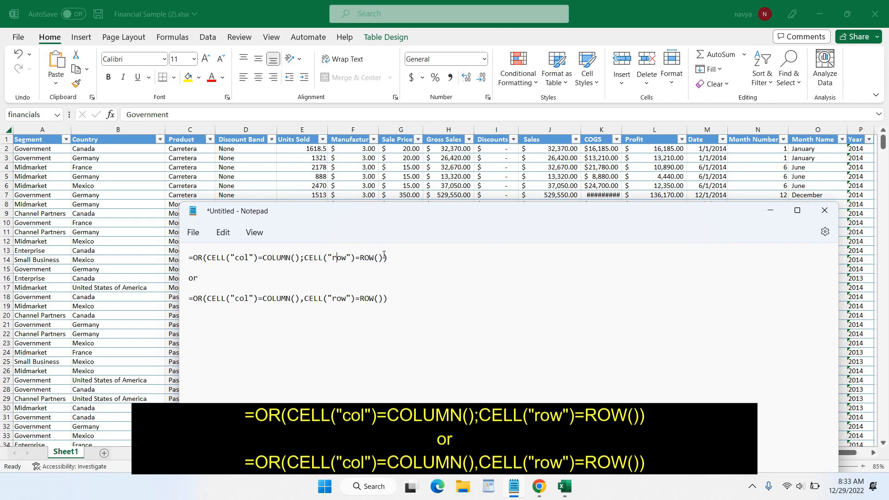
left_click_drag(388, 258, 188, 258)
left_click_drag(389, 298, 190, 304)
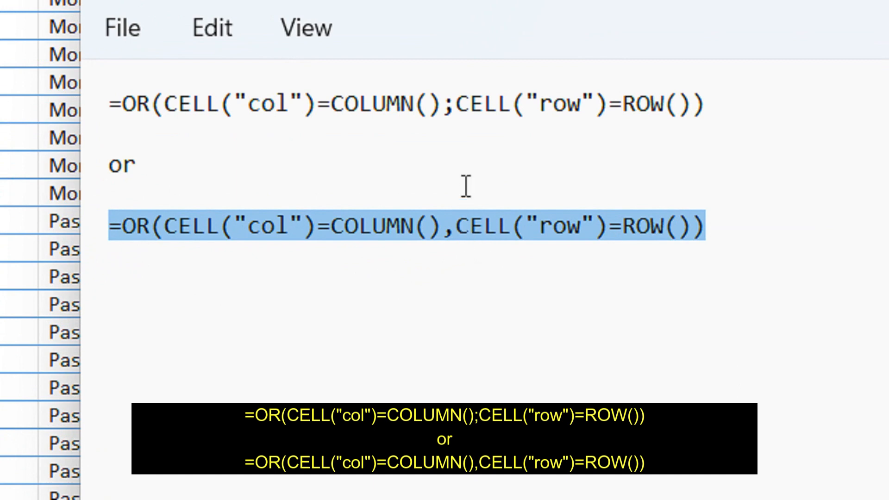
right_click(468, 238)
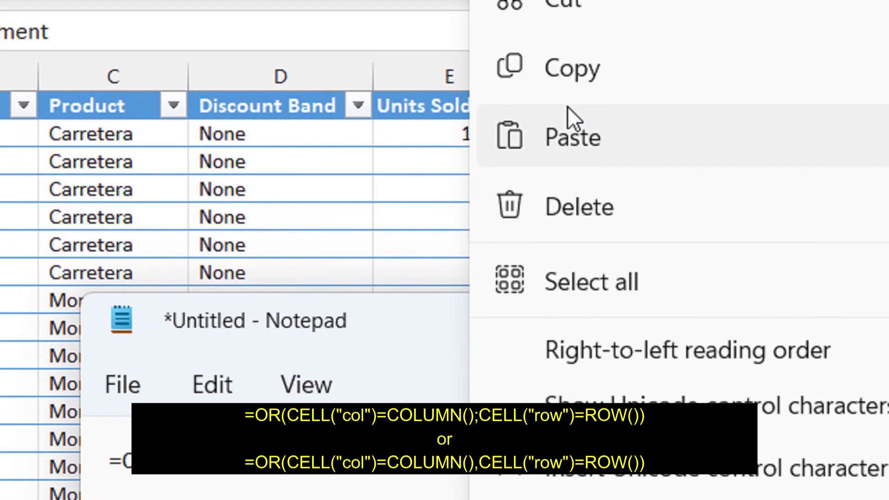
left_click(572, 115)
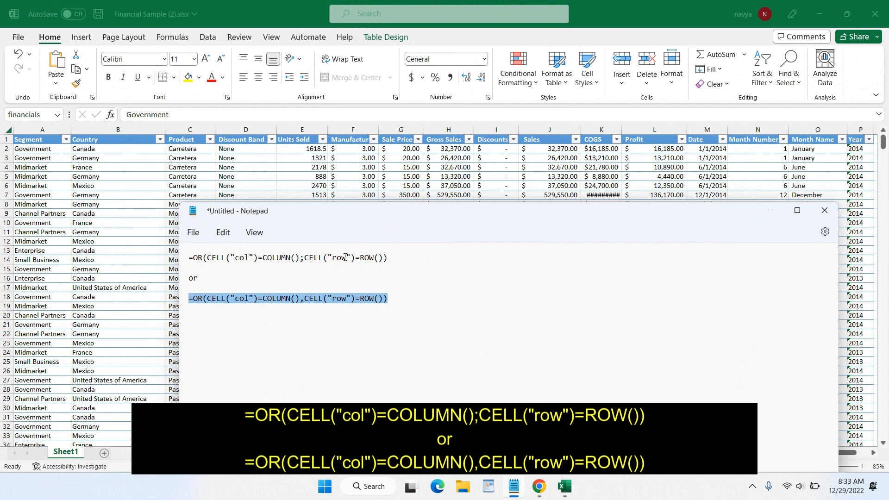
left_click(771, 210)
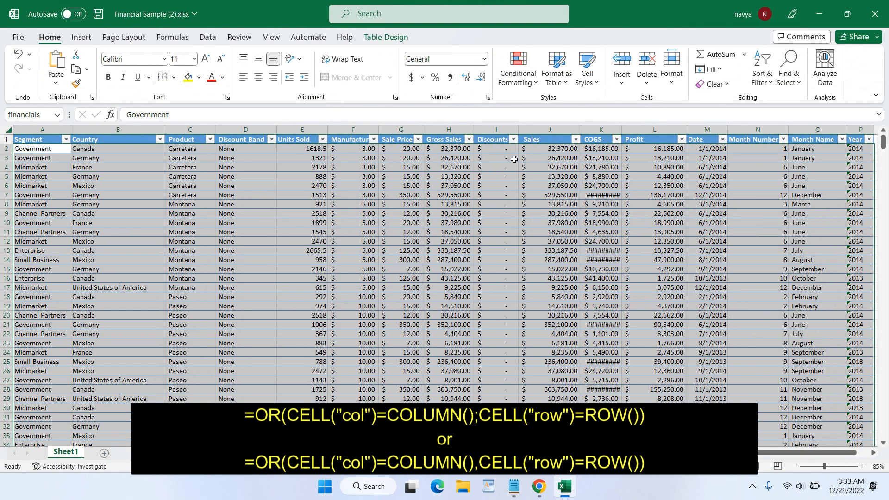
- Create a 'Use a formula' rule with the pasted OR formula and a light green fill
left_click(526, 89)
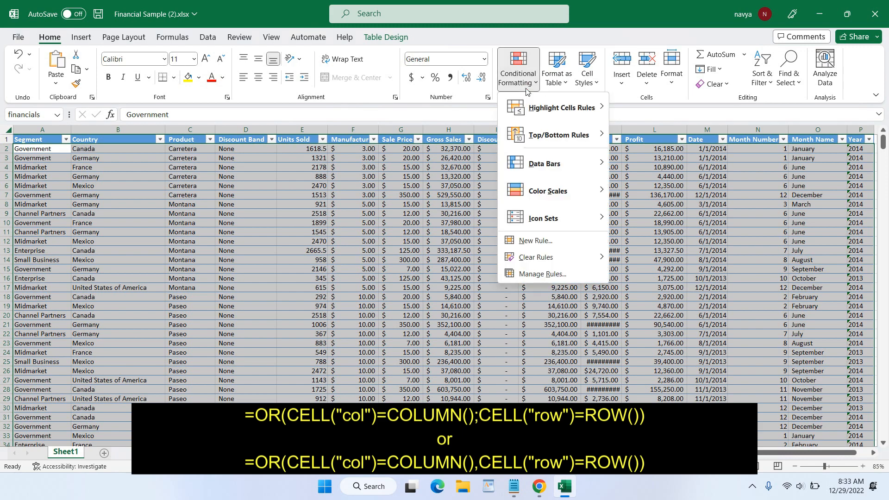
left_click(547, 242)
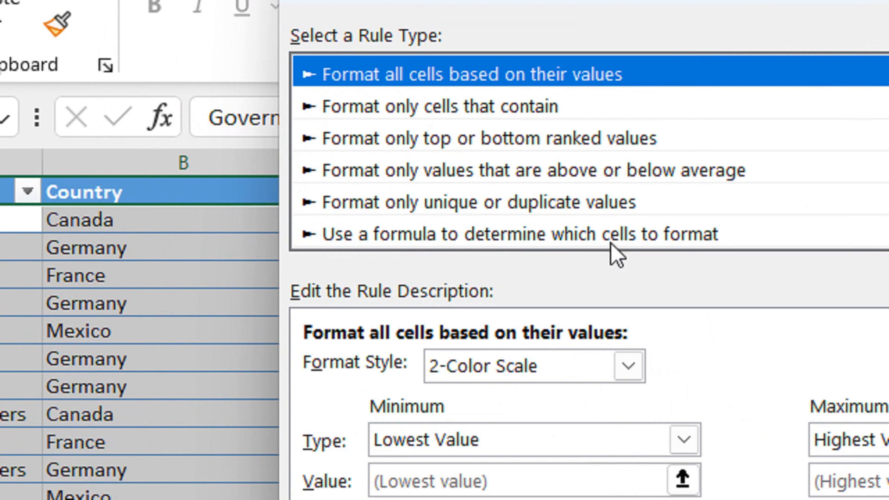
left_click(613, 241)
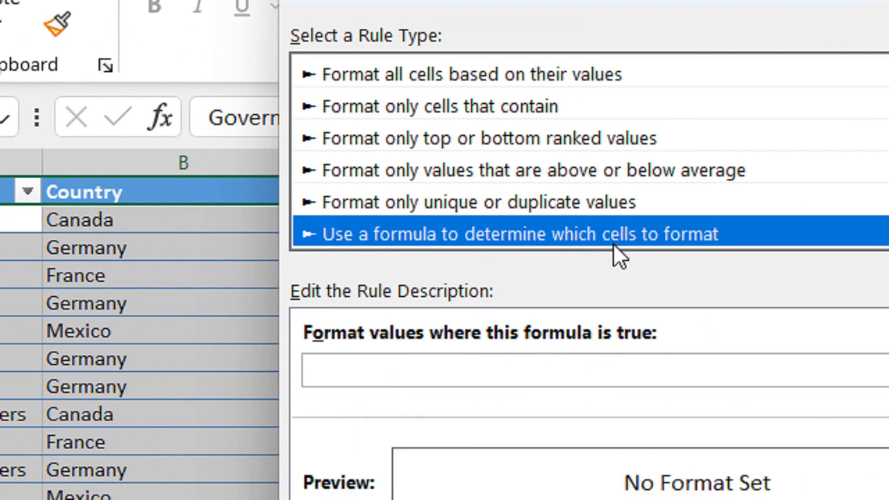
left_click(583, 364)
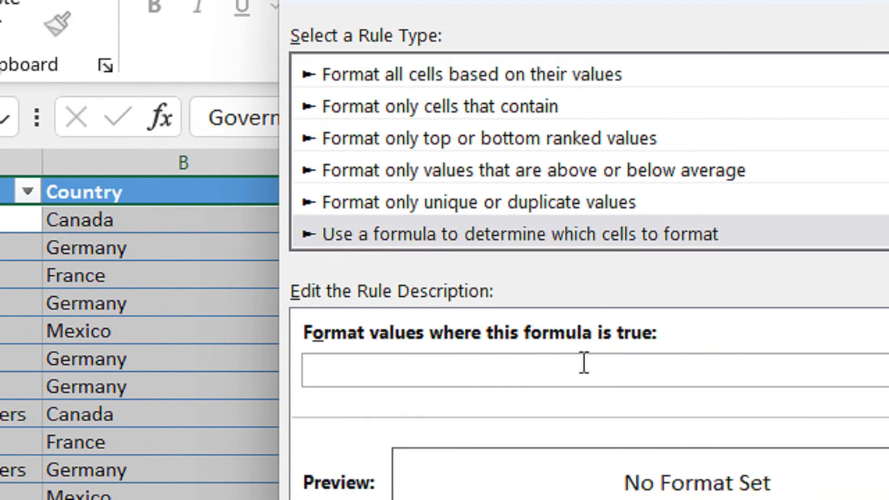
key("ctrl+v")
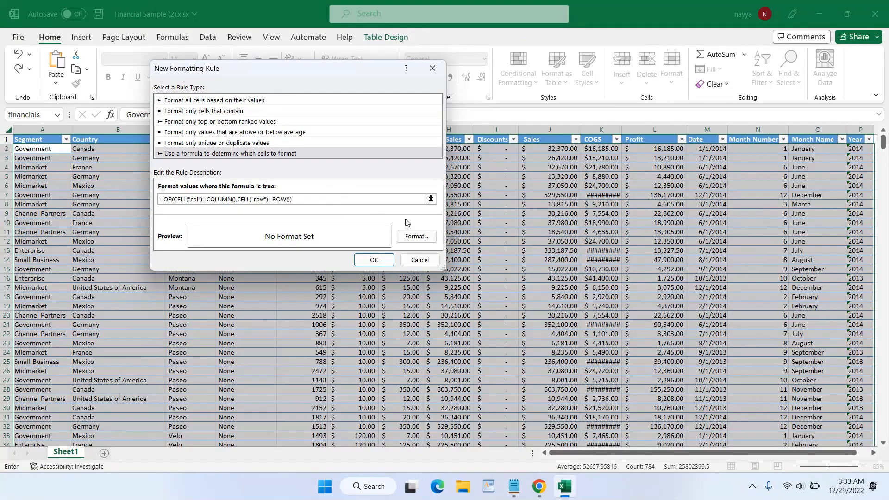
left_click(408, 240)
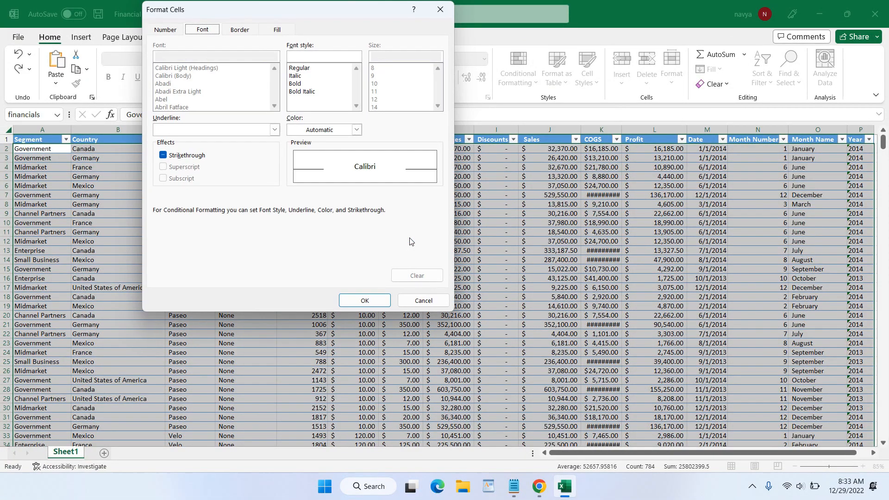
left_click(277, 32)
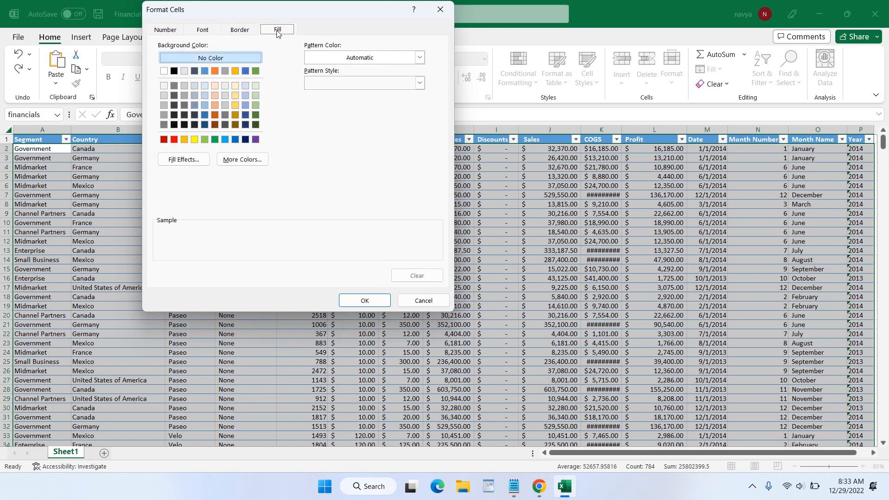
left_click(255, 105)
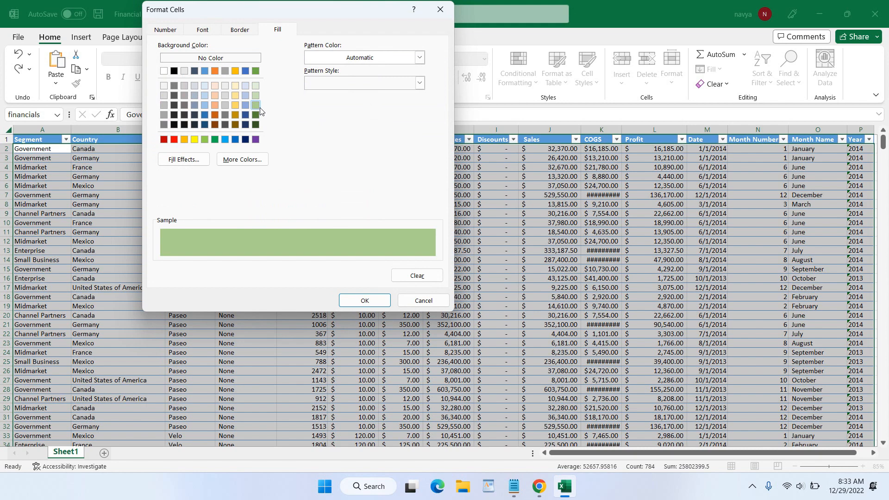
left_click(366, 302)
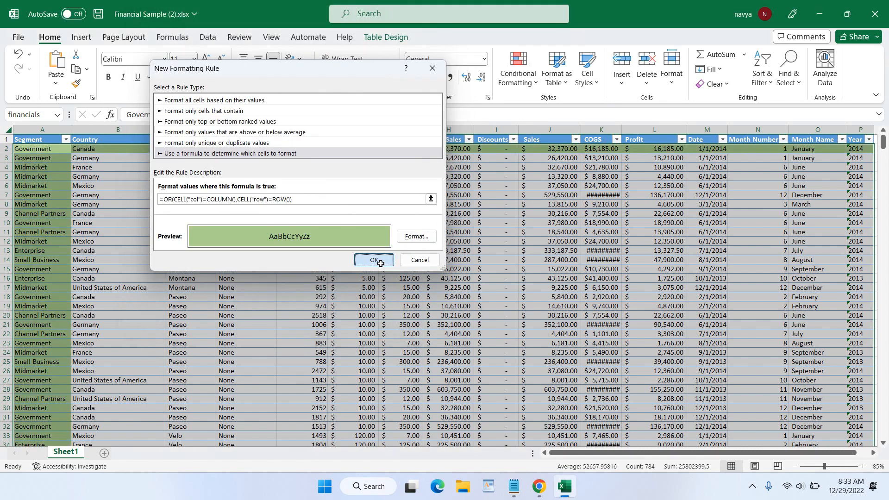
left_click(374, 259)
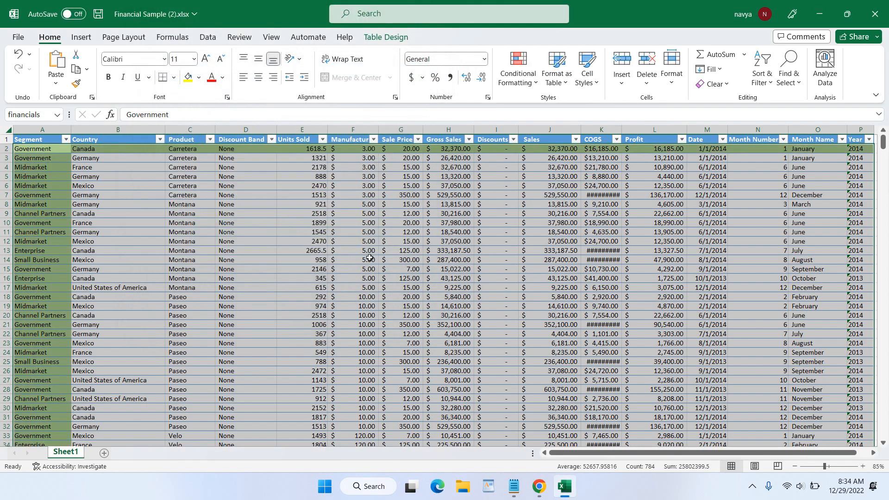
left_click(61, 179)
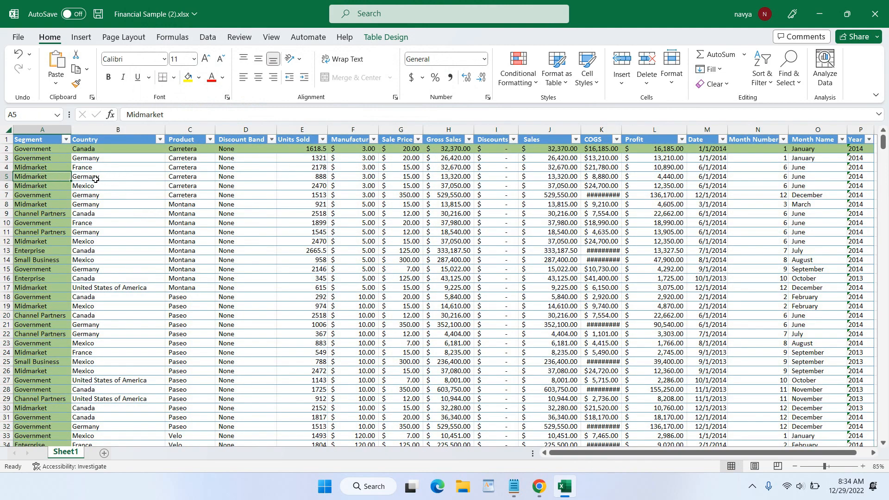
left_click_drag(32, 148, 864, 418)
scroll(560, 329, "up", 7)
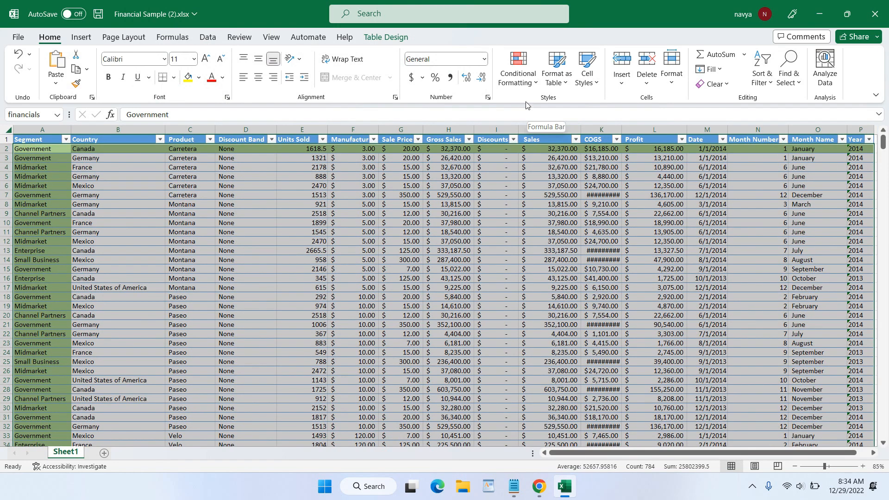
- Start a new formula rule with =AND(CELL("col")=COLUMN(),CELL("row")=ROW()), editing the pasted OR formula
left_click(518, 87)
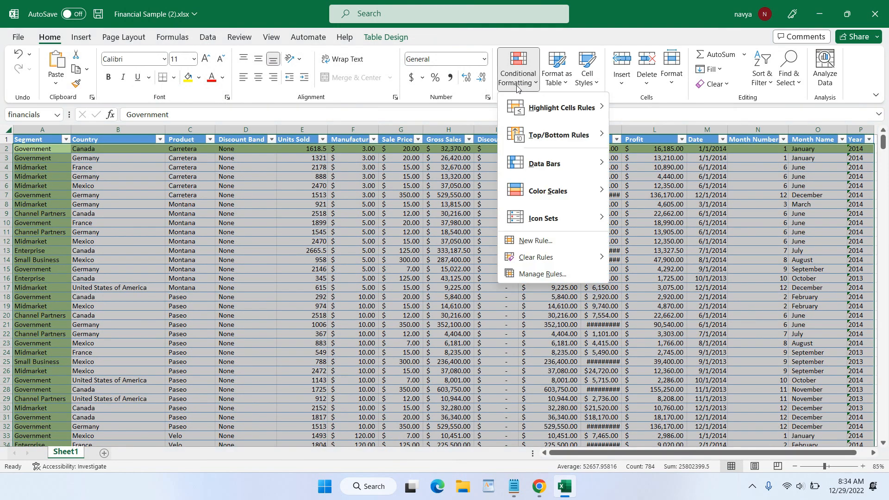
left_click(549, 245)
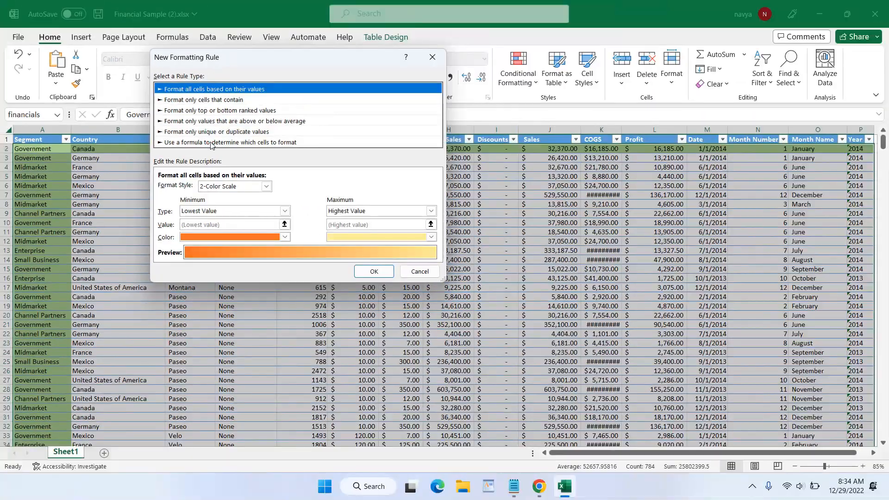
left_click(212, 143)
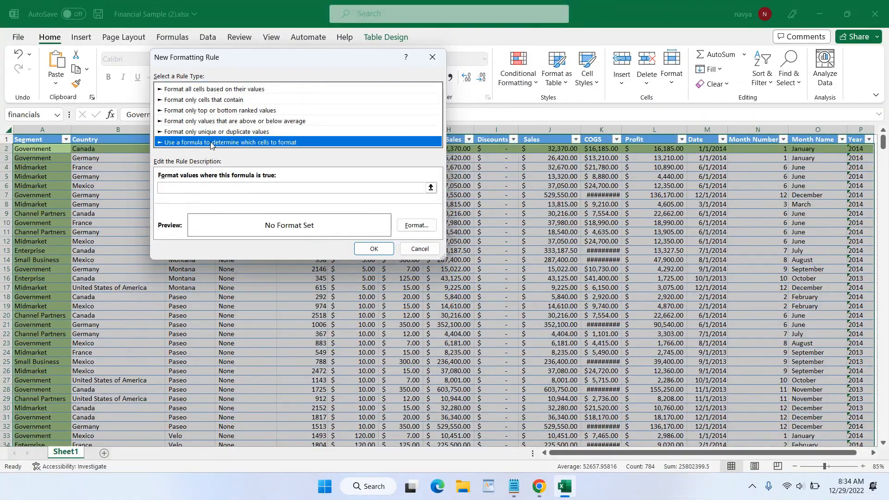
left_click(224, 187)
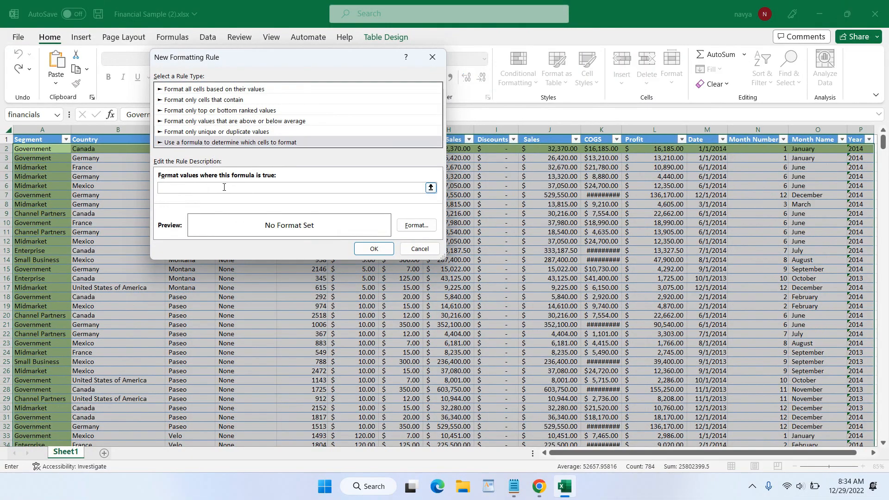
key("ctrl+v")
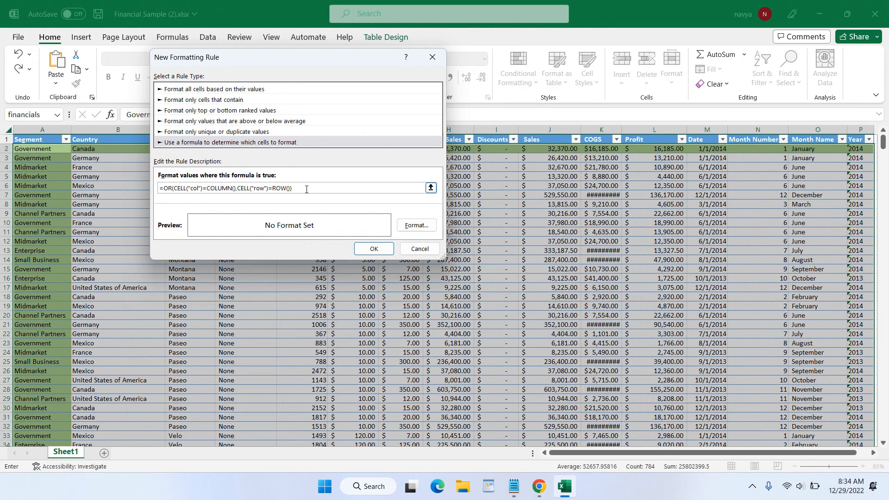
left_click_drag(307, 189, 185, 177)
left_click(169, 188)
double_click(168, 189)
type("and")
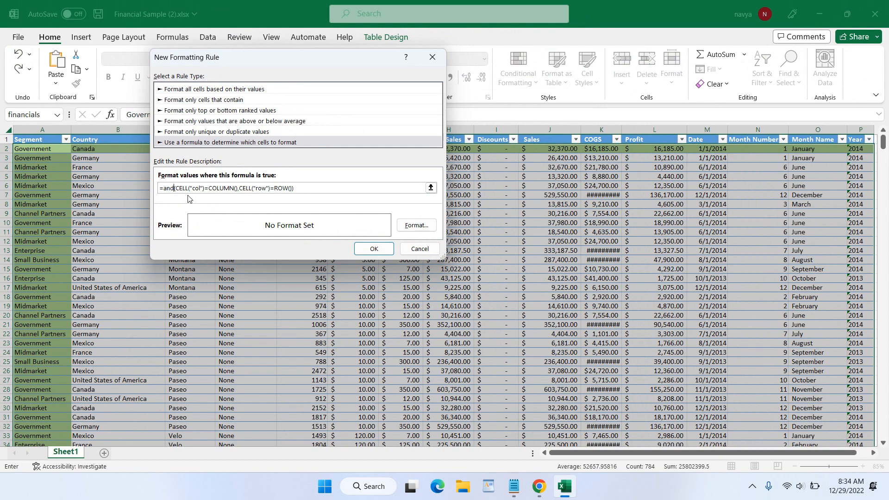
- Format the AND rule with a yellow fill and bold text, and save it
left_click(413, 227)
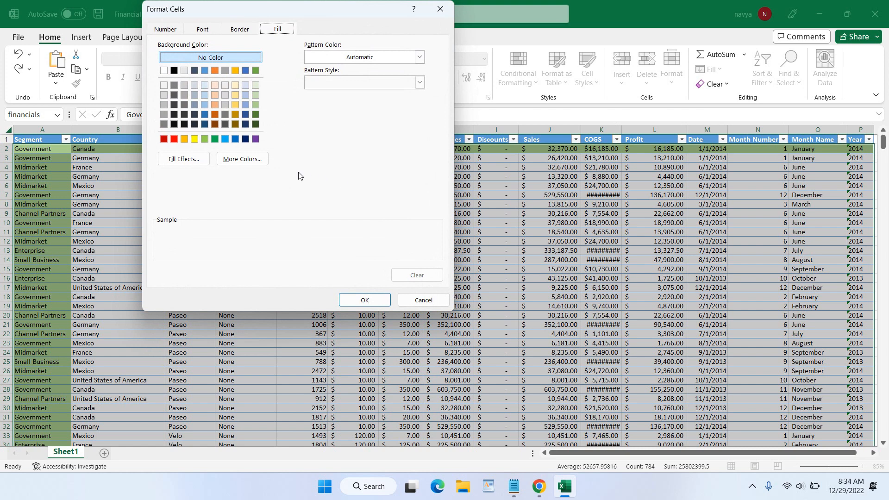
left_click(194, 139)
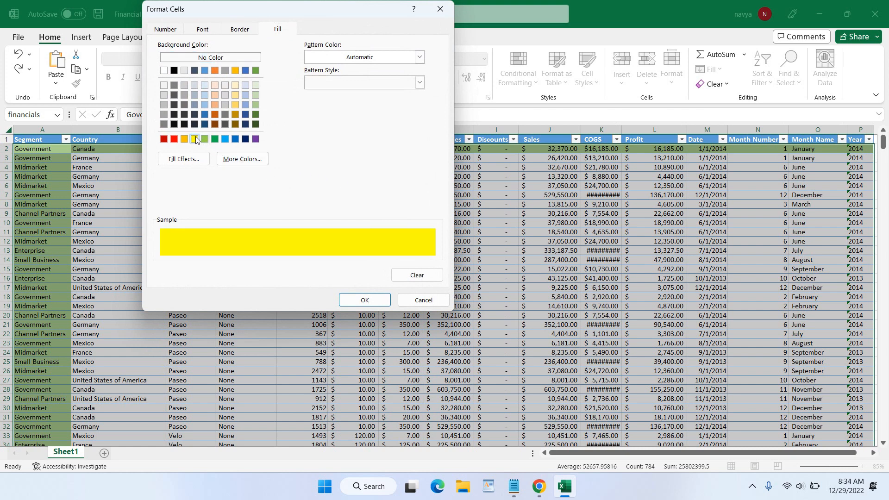
left_click(207, 32)
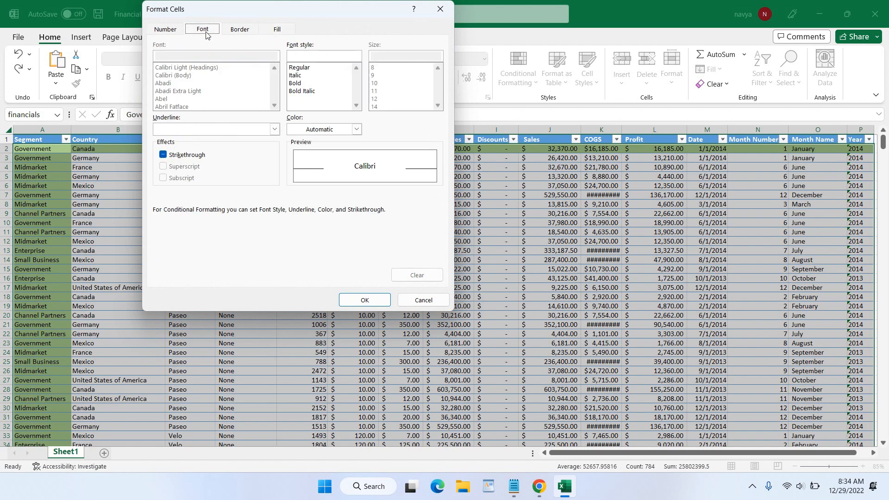
left_click(296, 84)
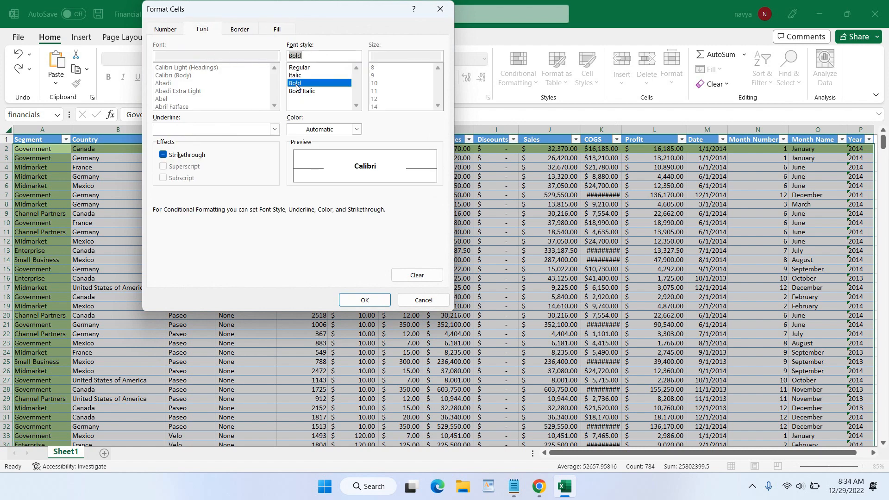
left_click(365, 300)
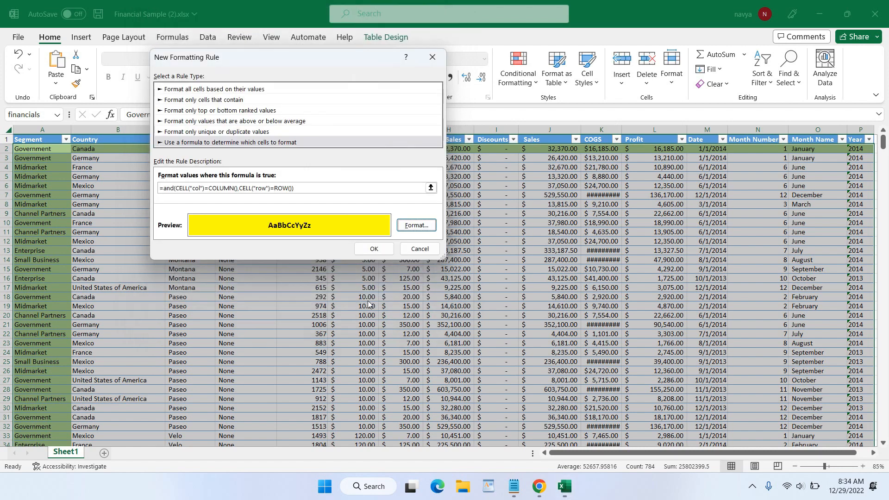
left_click(375, 250)
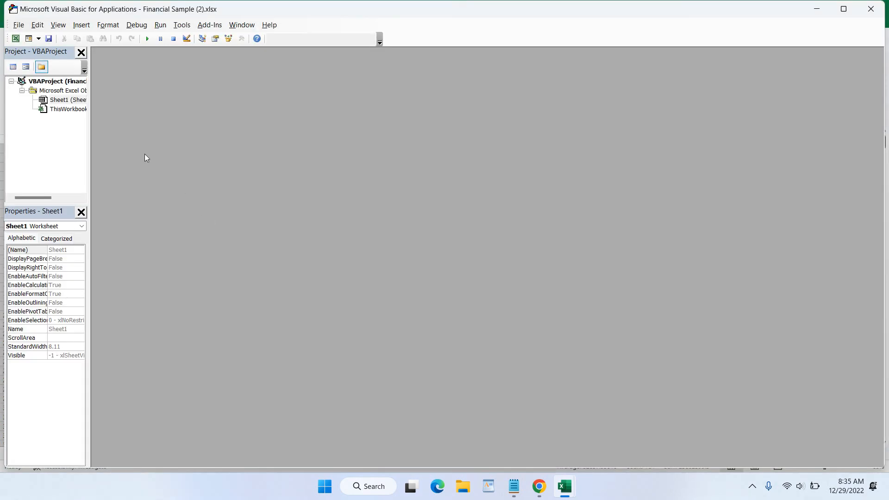
- Open Sheet1's code window through View Code on the Sheet1 tab
double_click(69, 102)
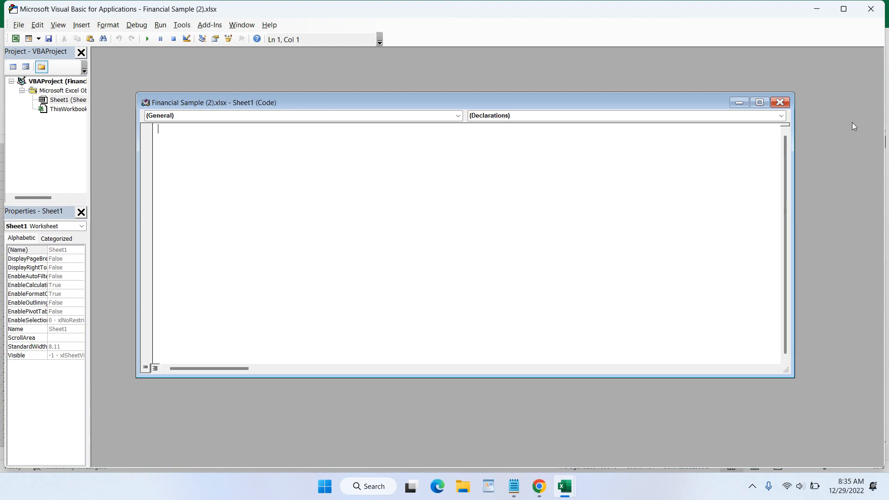
left_click(780, 102)
left_click(870, 14)
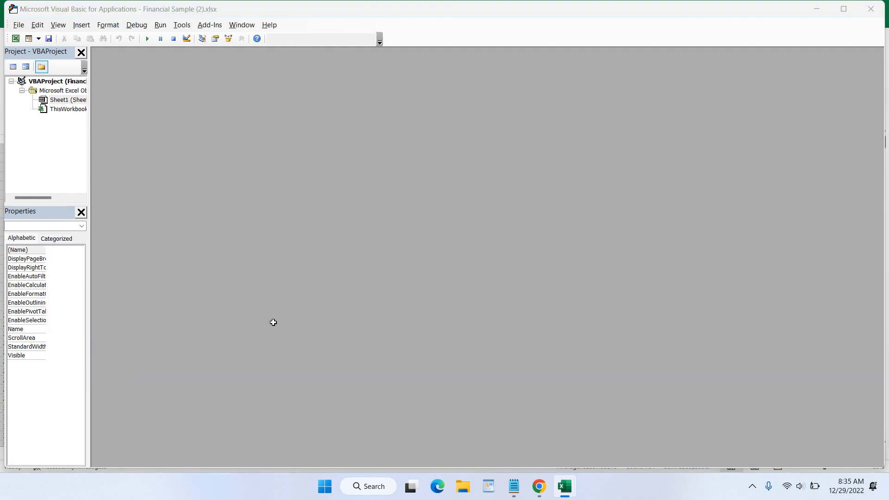
right_click(63, 451)
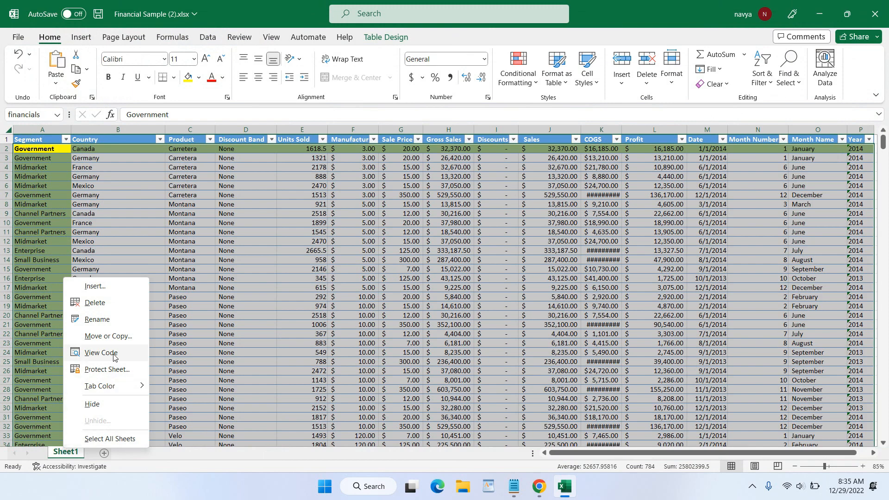
right_click(60, 454)
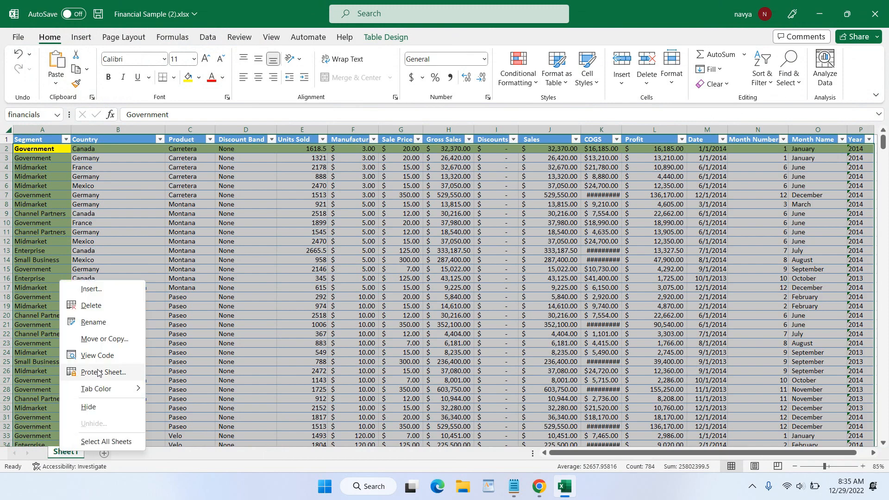
left_click(100, 355)
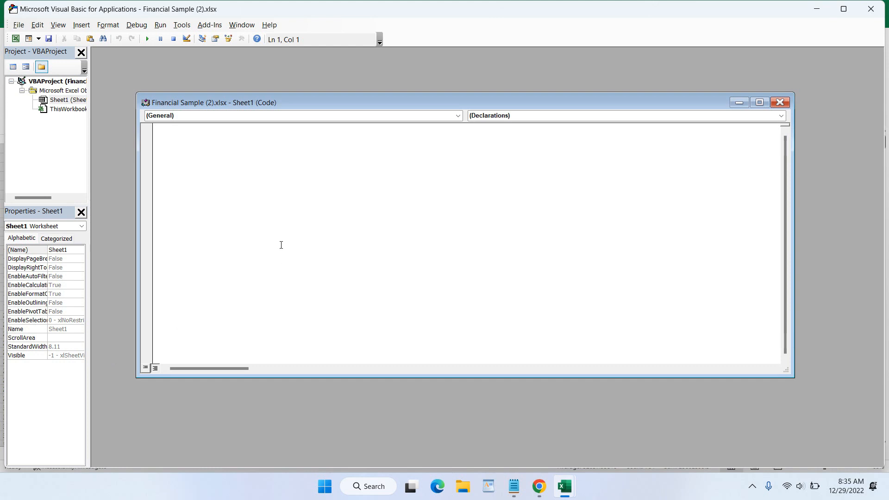
- Add Target.Calculate to Sheet1's Worksheet_SelectionChange procedure, then close the VBA editor
left_click(235, 115)
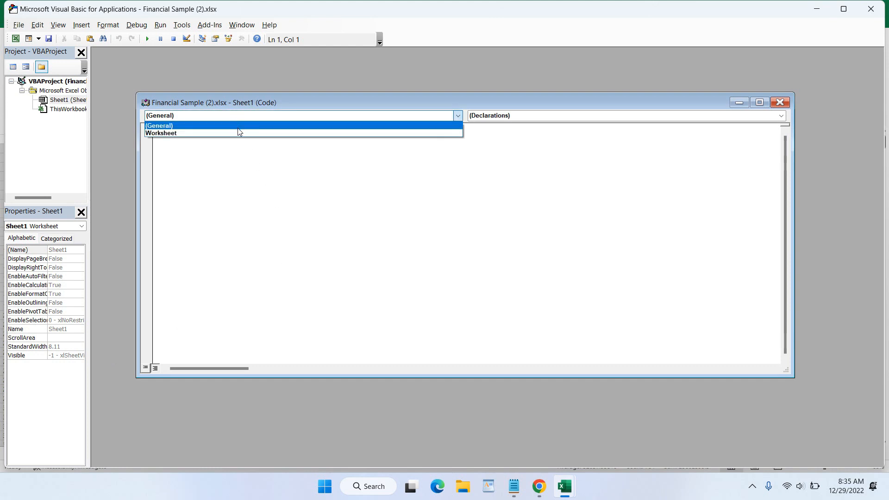
left_click(235, 133)
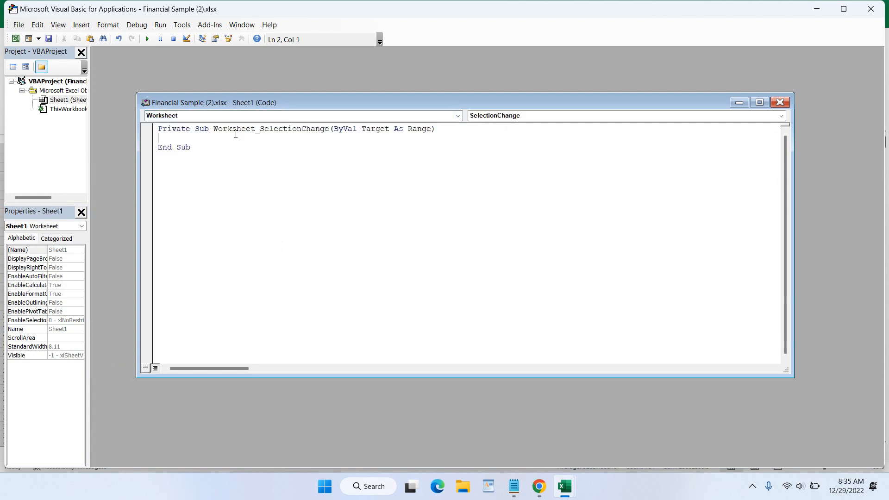
left_click(60, 102)
left_click(179, 141)
type("Target.")
key("Escape")
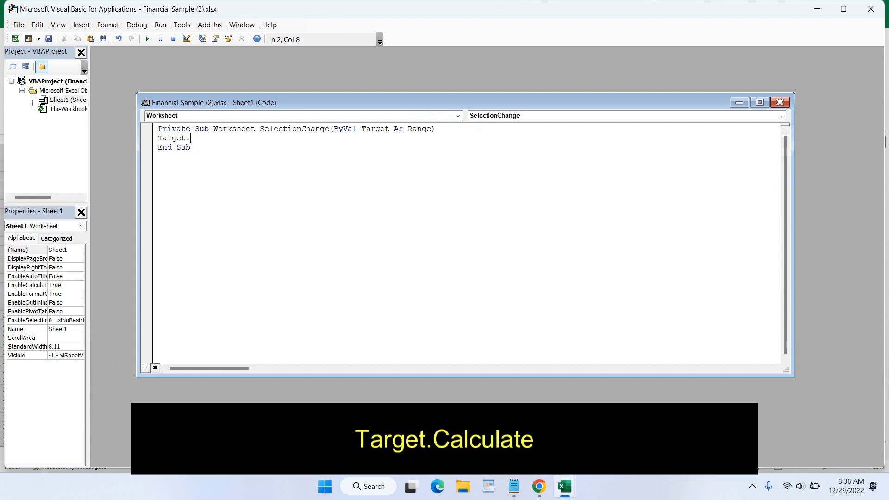
type("cal")
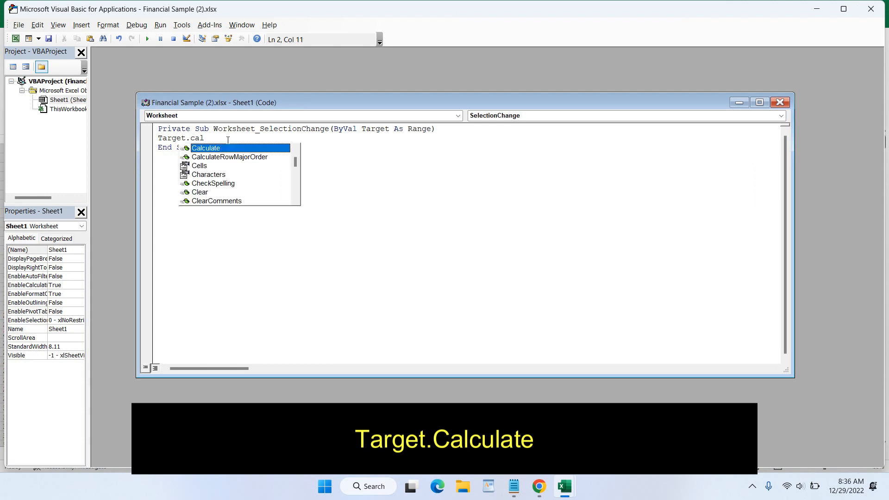
key("Tab")
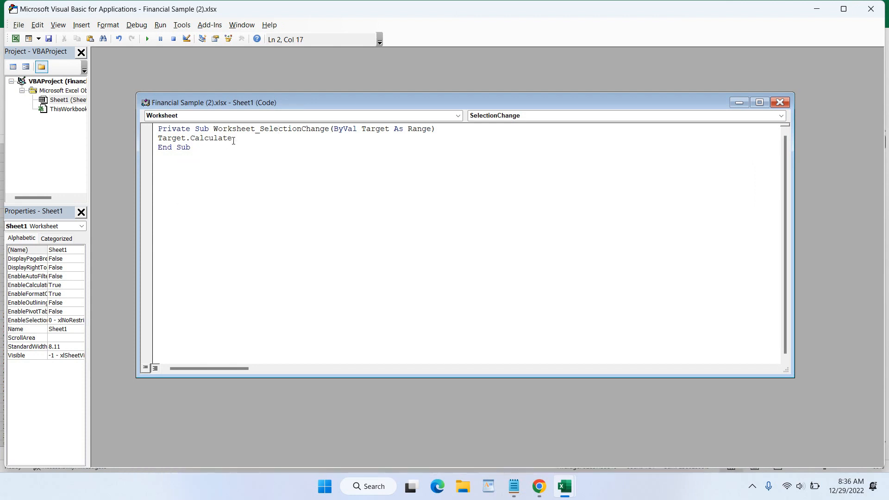
left_click(779, 103)
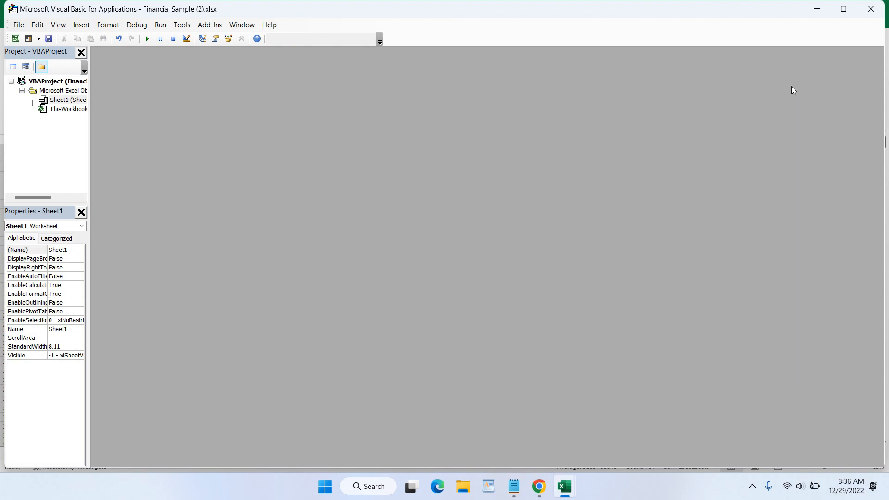
left_click(864, 12)
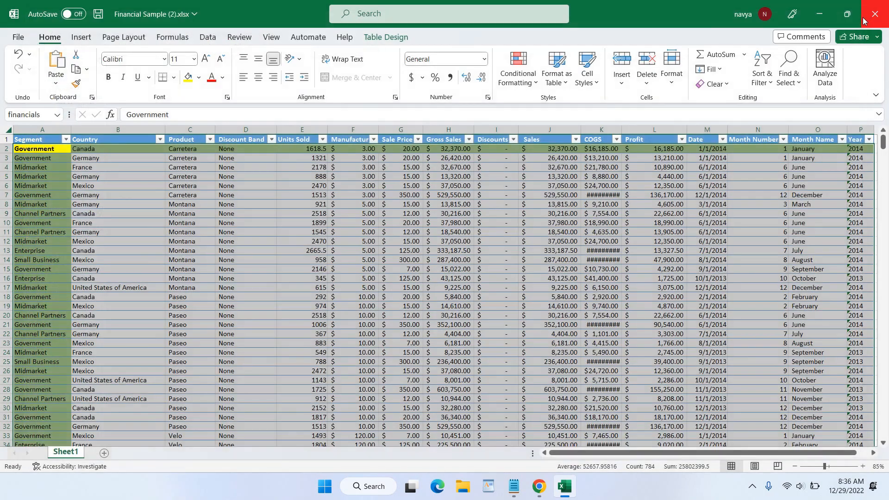
left_click(119, 178)
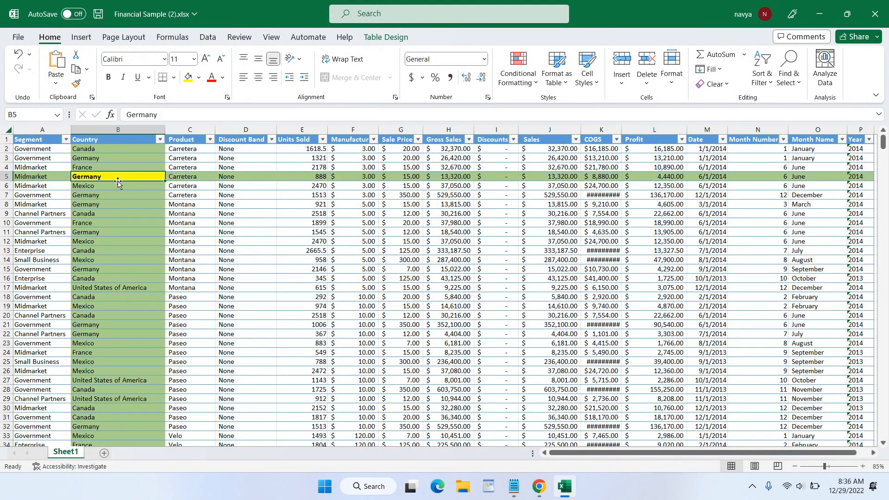
left_click(116, 196)
left_click(115, 225)
left_click(116, 260)
left_click(117, 287)
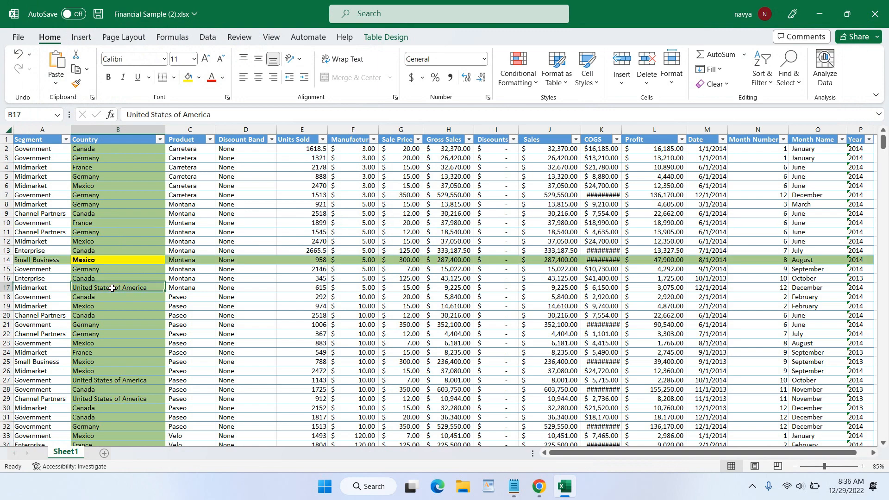
left_click(113, 250)
left_click(109, 214)
left_click(105, 195)
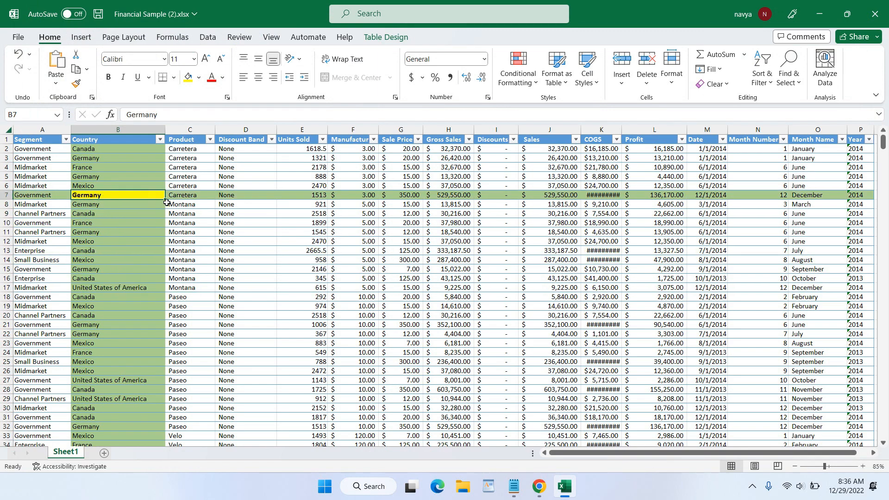
left_click(116, 223)
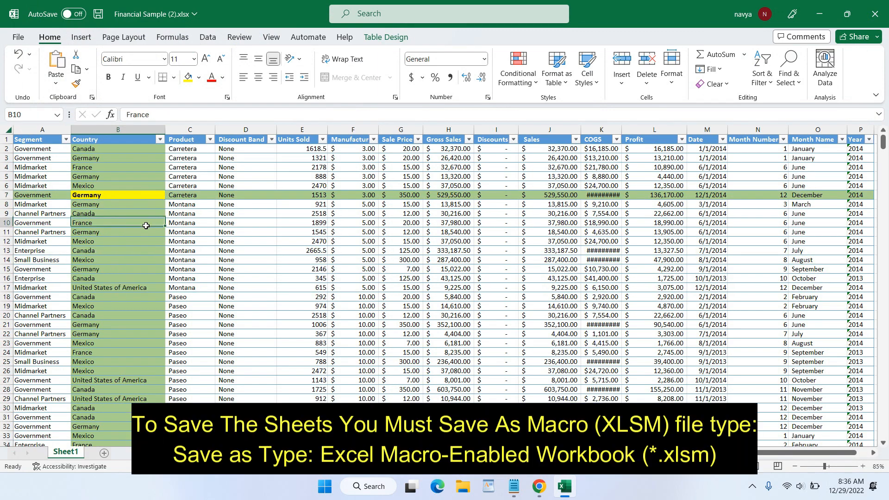
left_click(86, 260)
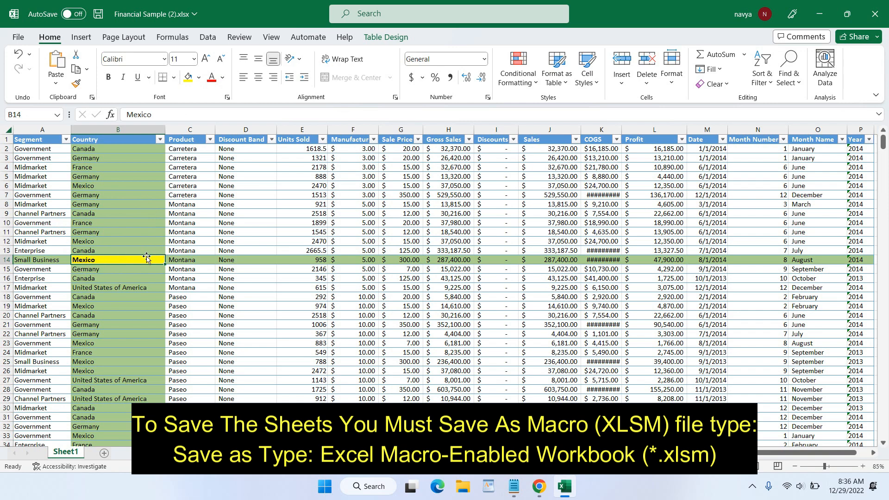
left_click(526, 85)
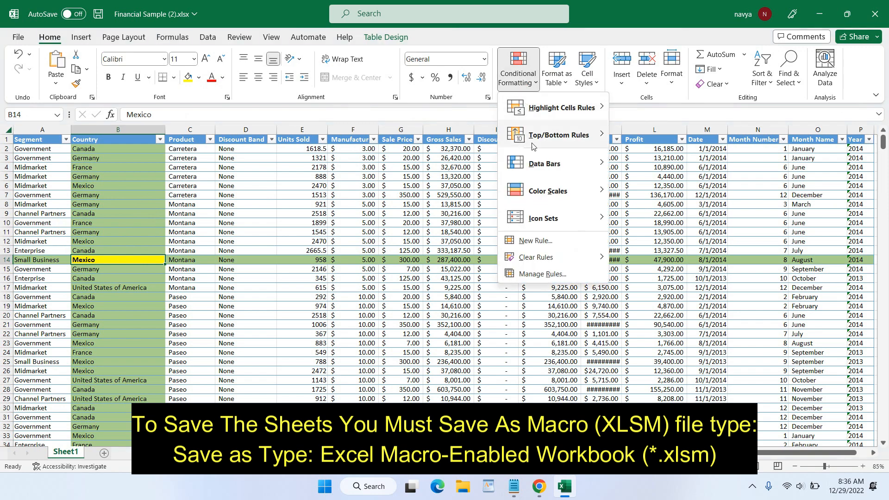
- Edit the OR rule in Manage Rules to use a light peach fill and apply it
left_click(553, 274)
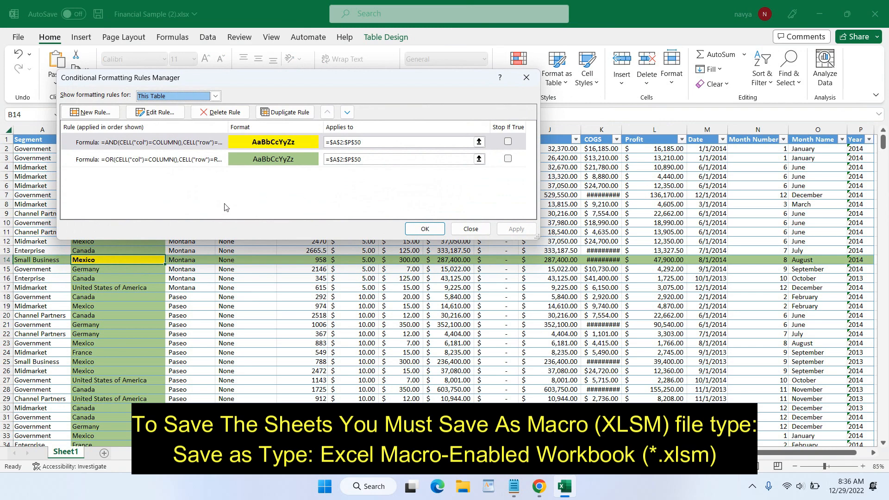
left_click(167, 162)
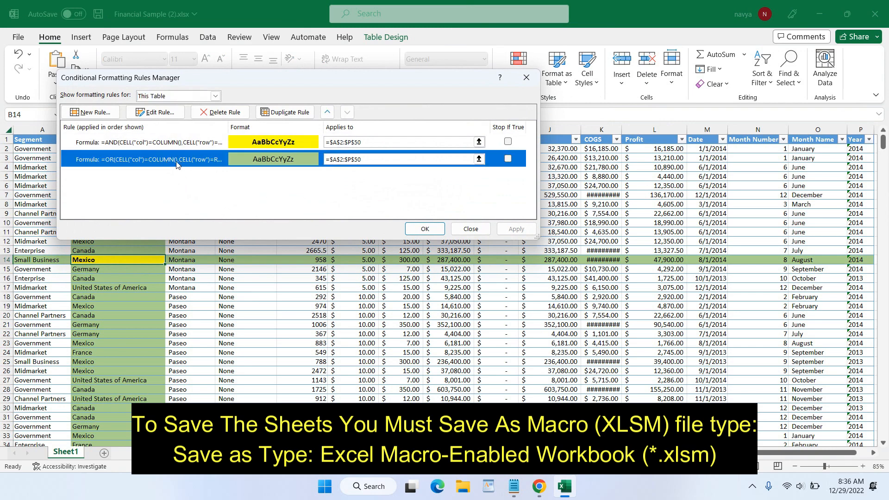
double_click(176, 164)
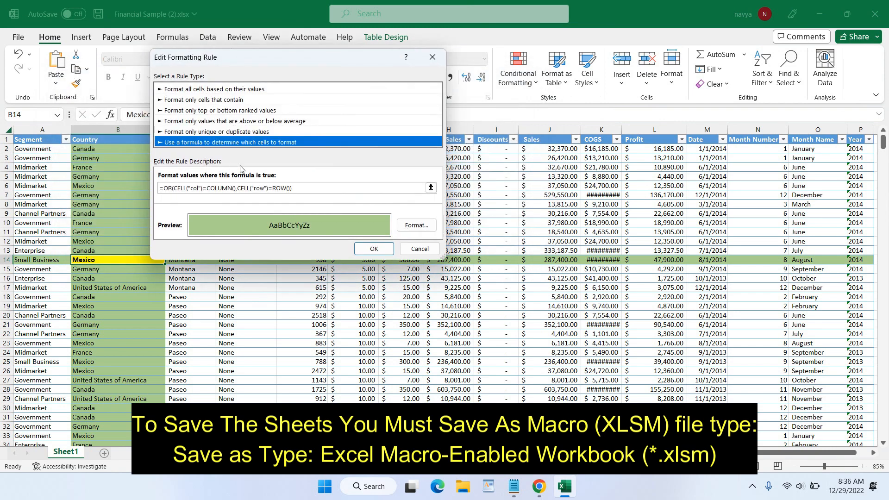
left_click(418, 227)
left_click(278, 30)
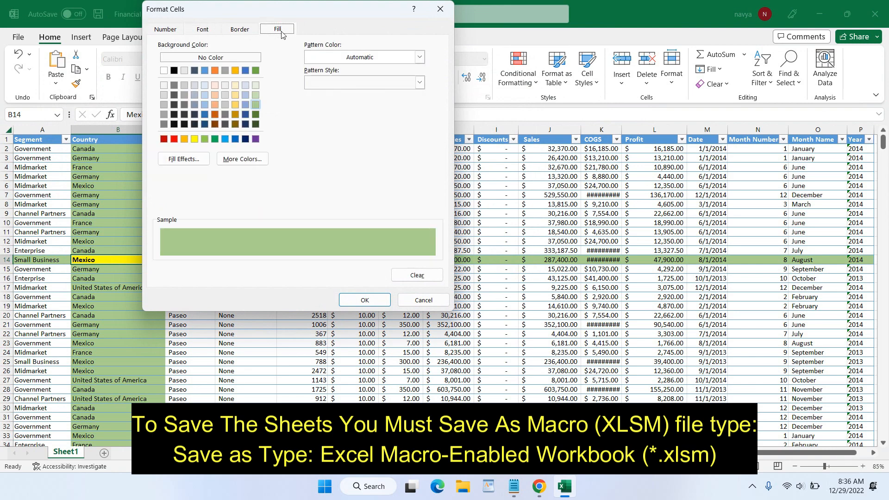
left_click(218, 96)
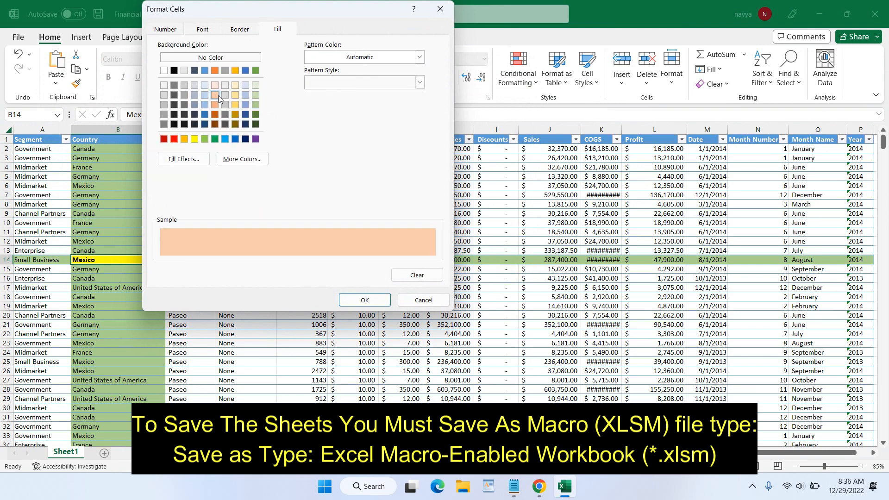
left_click(368, 299)
left_click(375, 248)
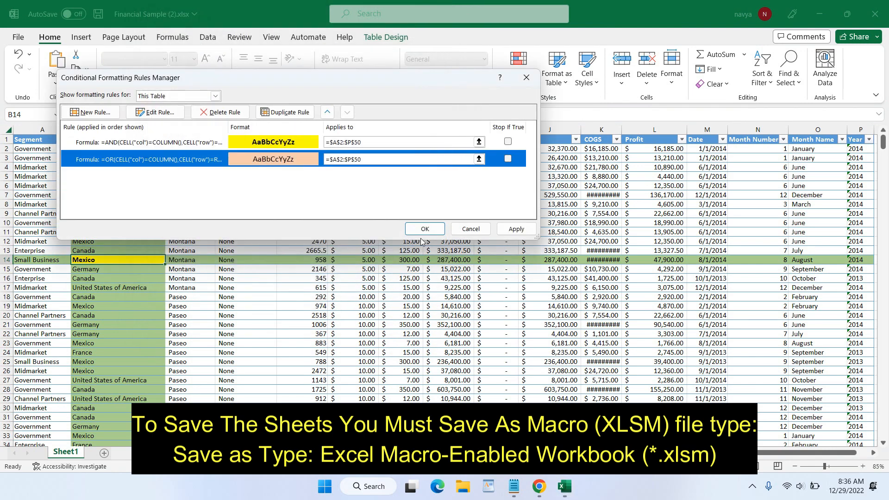
left_click(514, 229)
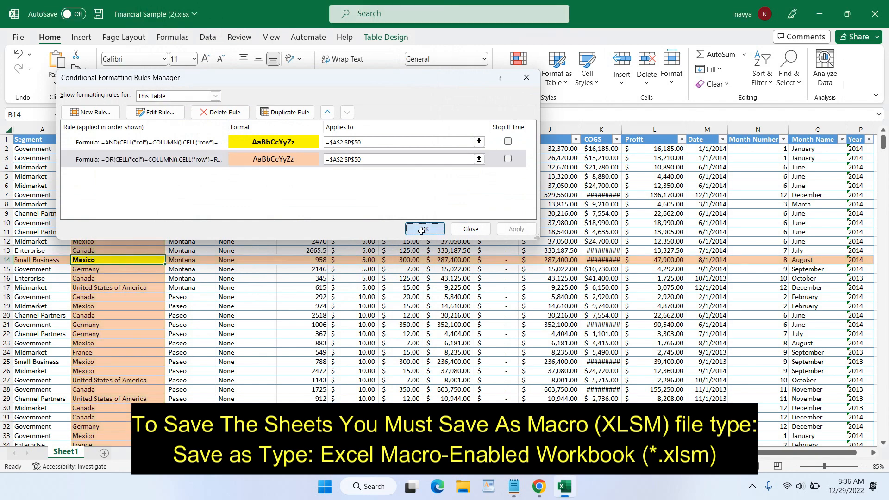
left_click(424, 229)
left_click(138, 232)
- Select Country cells B14, B18, B21, B26, B8, B20, B23 and B11 to check the peach highlight
left_click(122, 260)
left_click(120, 297)
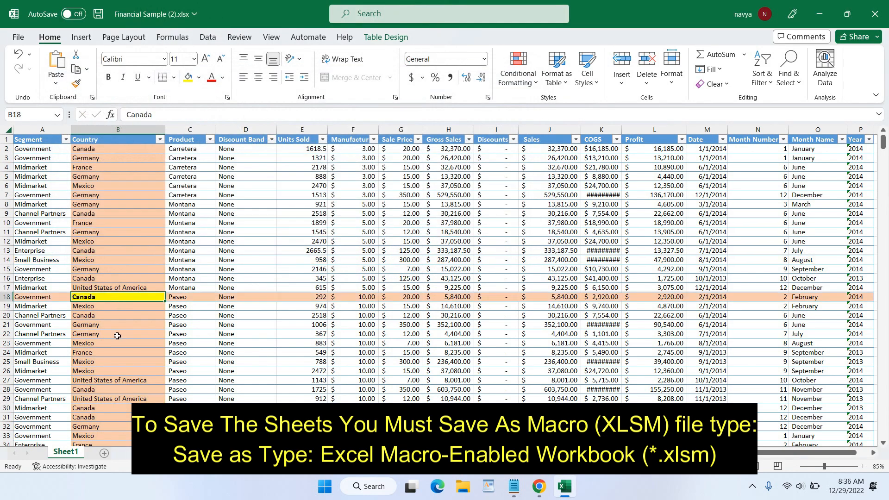
left_click(118, 324)
left_click(117, 371)
left_click(111, 297)
left_click(111, 232)
left_click(111, 204)
left_click(111, 269)
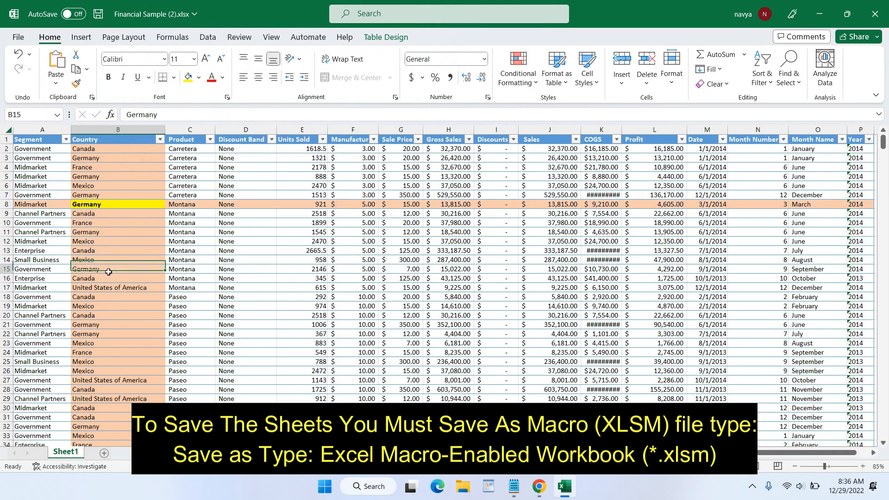
left_click(112, 316)
left_click(112, 345)
left_click(111, 306)
left_click(112, 271)
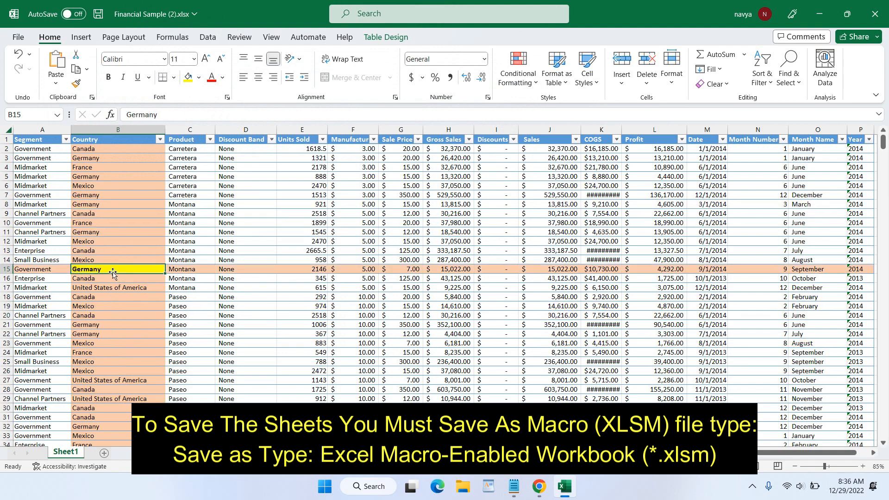
left_click(111, 250)
left_click(112, 233)
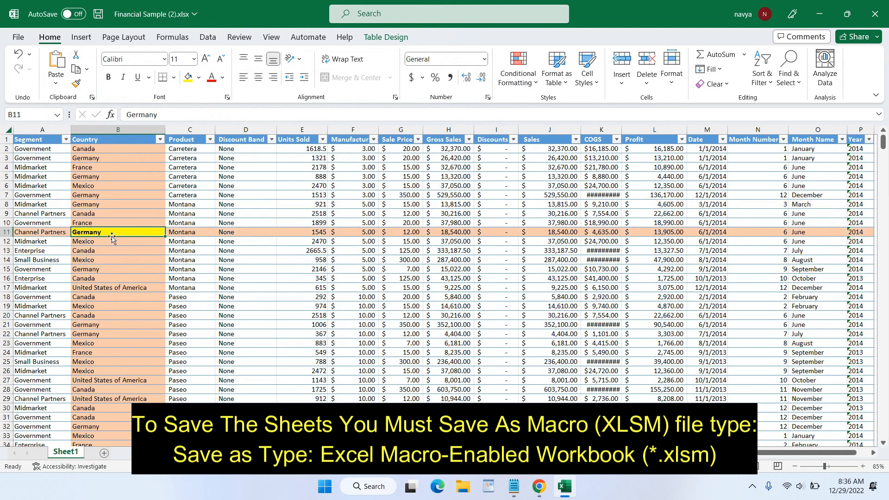